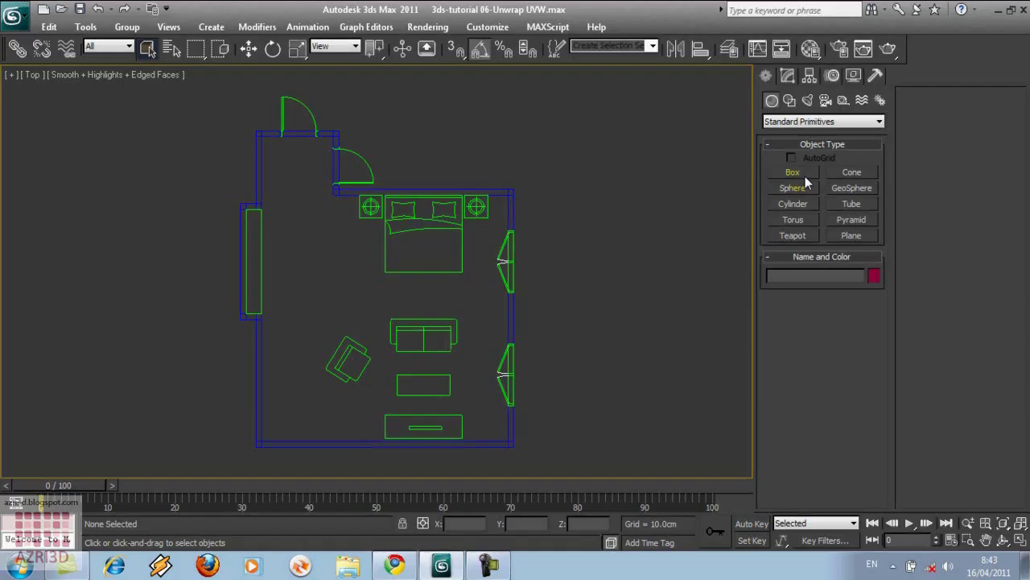
{"action": "left_click", "coordinate": [803, 171]}
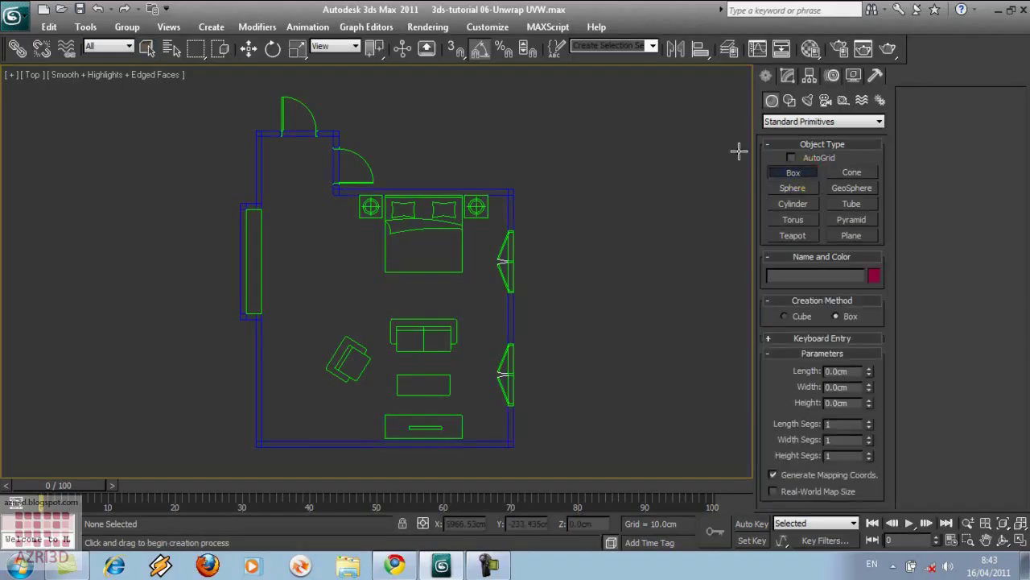
{"action": "key", "text": "s"}
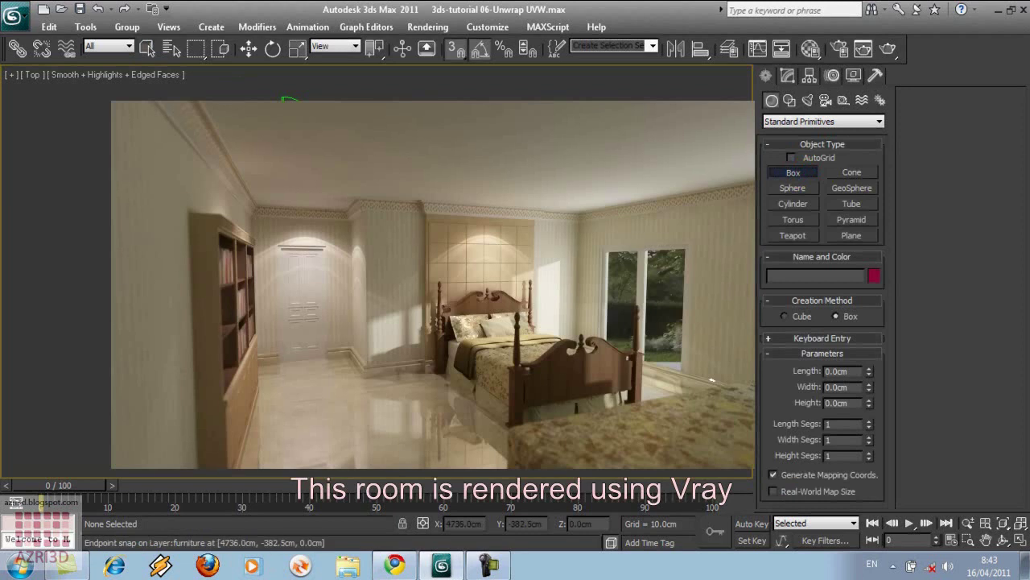
{"action": "left_click_drag", "start_coordinate": [262, 204], "coordinate": [256, 136]}
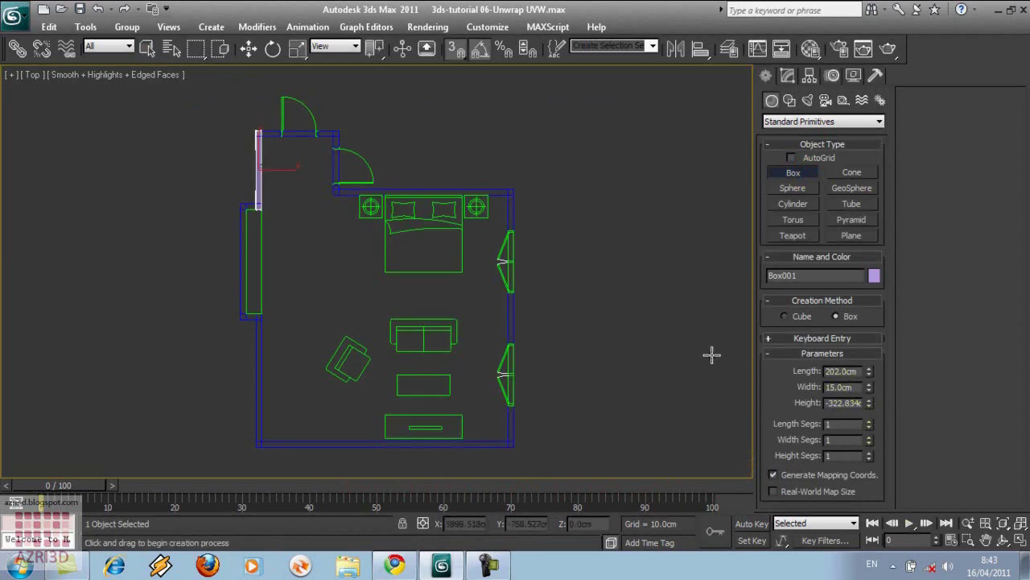
{"action": "right_click", "coordinate": [676, 348]}
{"action": "left_click", "coordinate": [608, 254]}
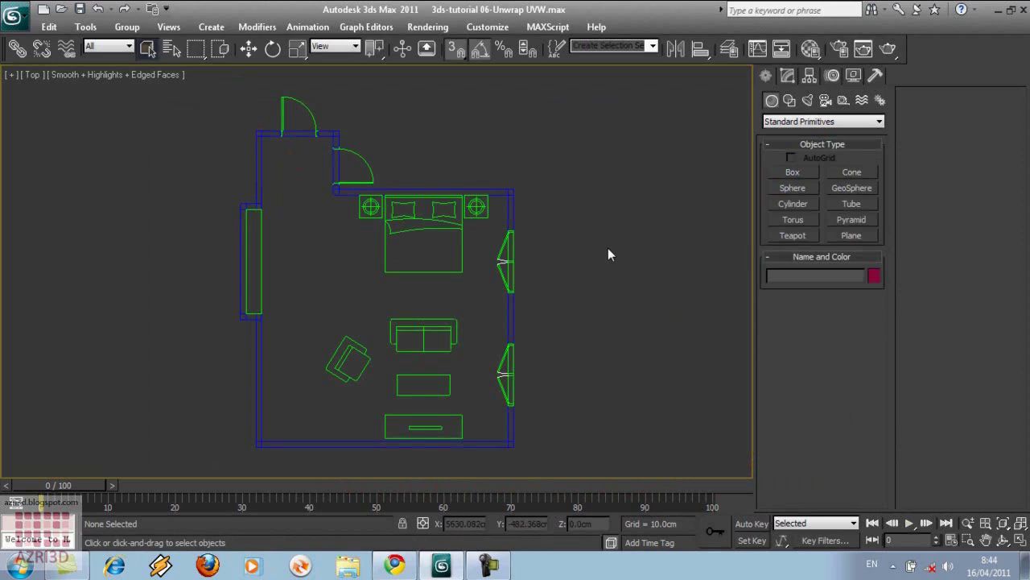
Freeze the floor plan and check that snapping uses Perpendicular, Endpoint and Midpoint.
{"action": "middle_click_drag", "start_coordinate": [552, 285], "coordinate": [610, 264]}
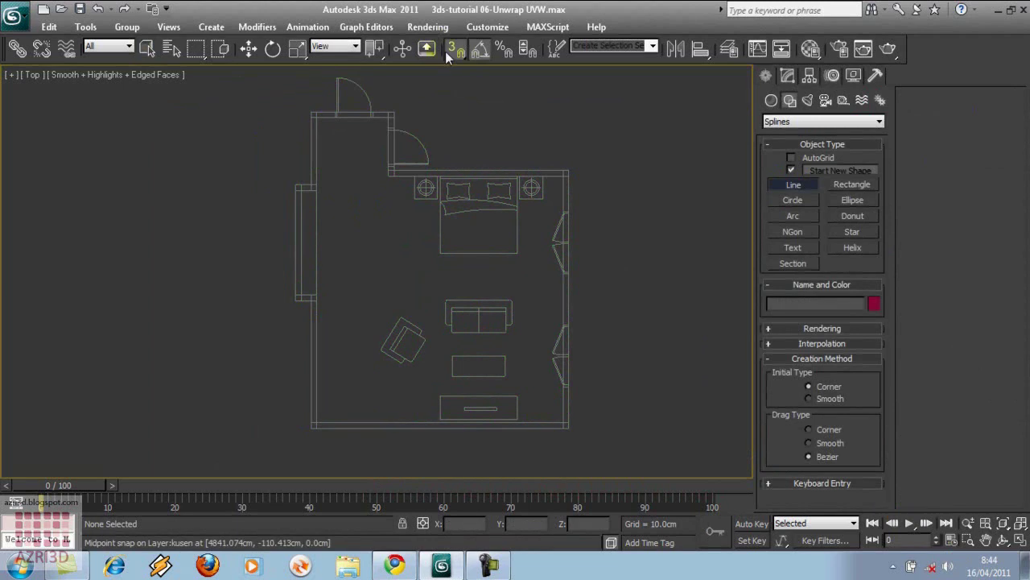
{"action": "right_click", "coordinate": [453, 49]}
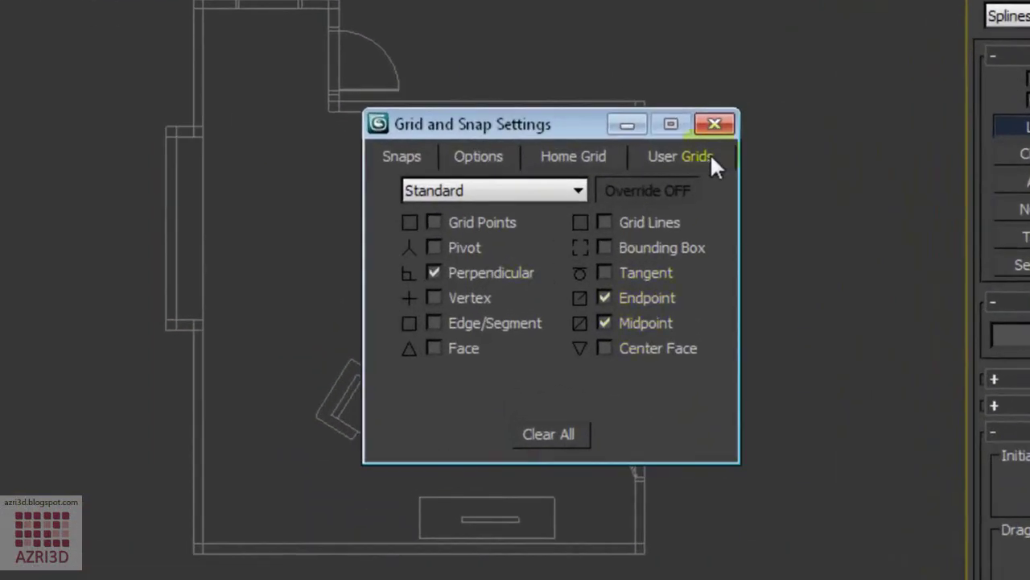
{"action": "left_click", "coordinate": [716, 124]}
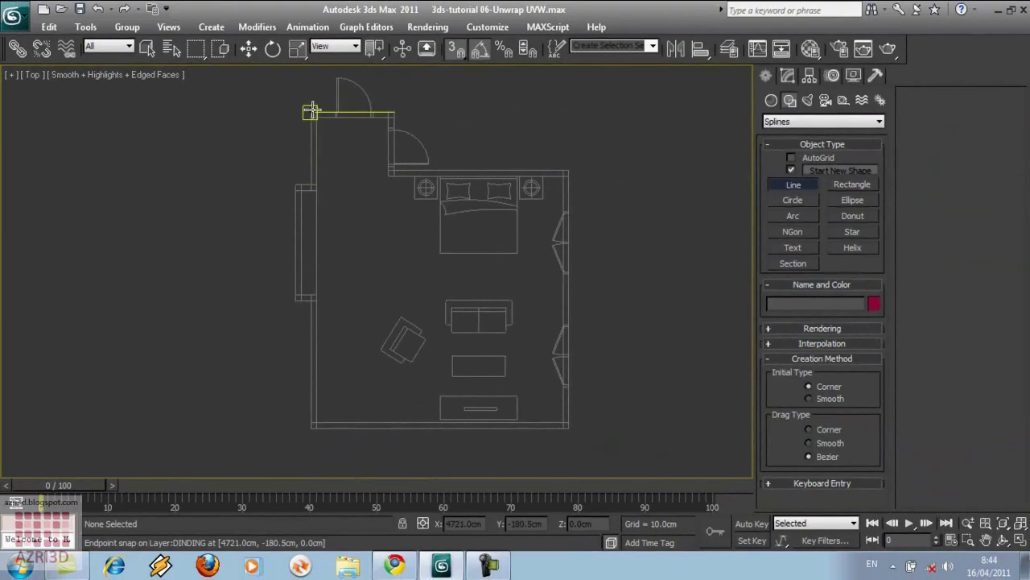
Trace the room's outer wall outline, including the wall recess, with a snapped Line and close the spline.
{"action": "left_click", "coordinate": [311, 111]}
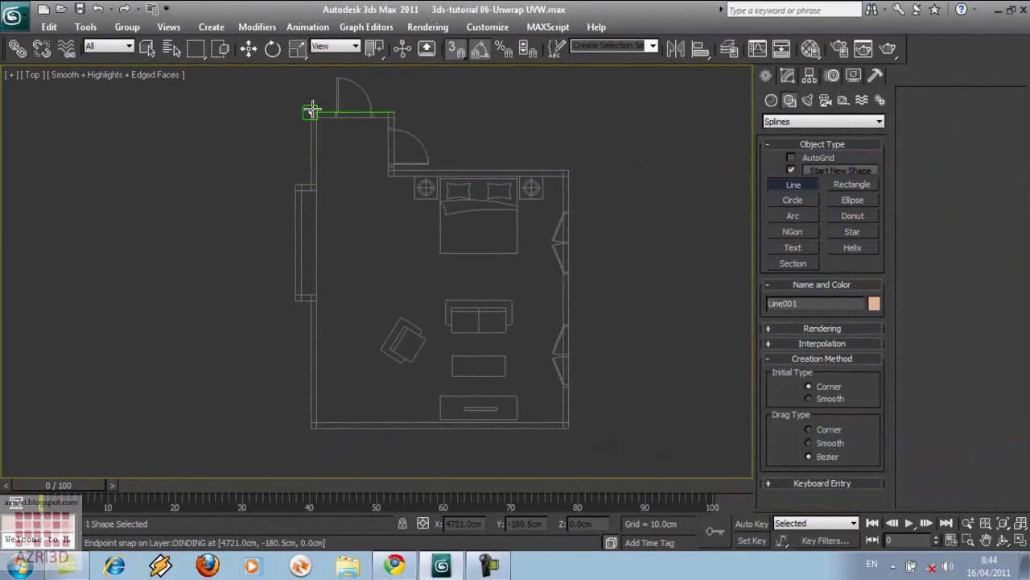
{"action": "left_click", "coordinate": [311, 185]}
{"action": "left_click", "coordinate": [310, 300]}
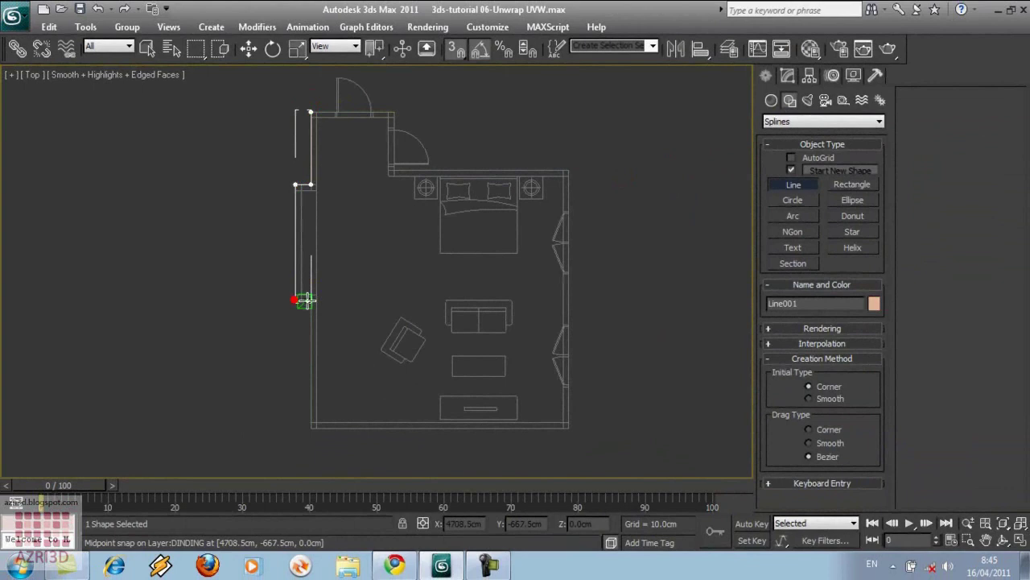
{"action": "left_click", "coordinate": [311, 427]}
{"action": "left_click", "coordinate": [569, 427]}
{"action": "left_click", "coordinate": [569, 171]}
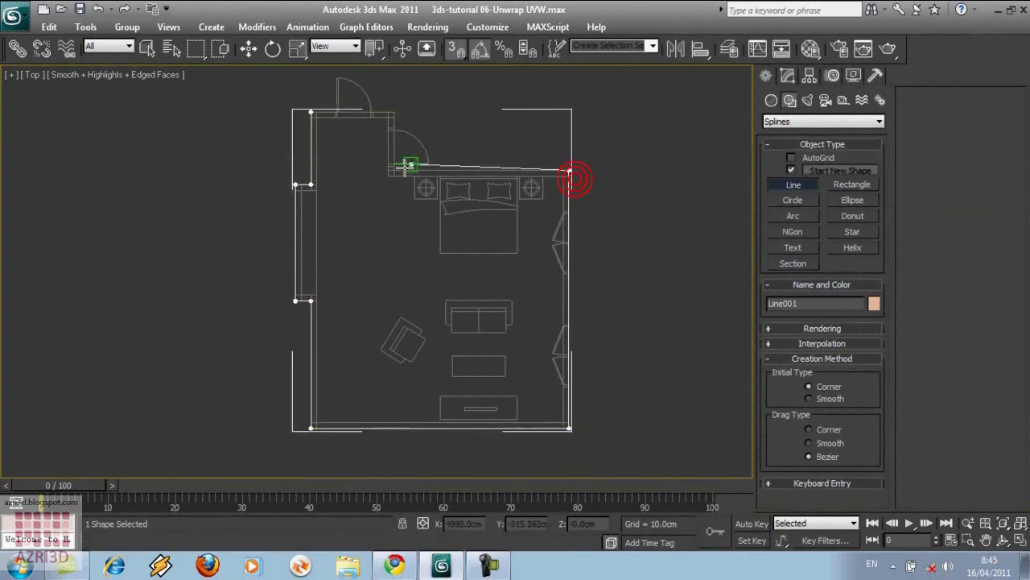
{"action": "left_click", "coordinate": [394, 170]}
{"action": "left_click", "coordinate": [393, 112]}
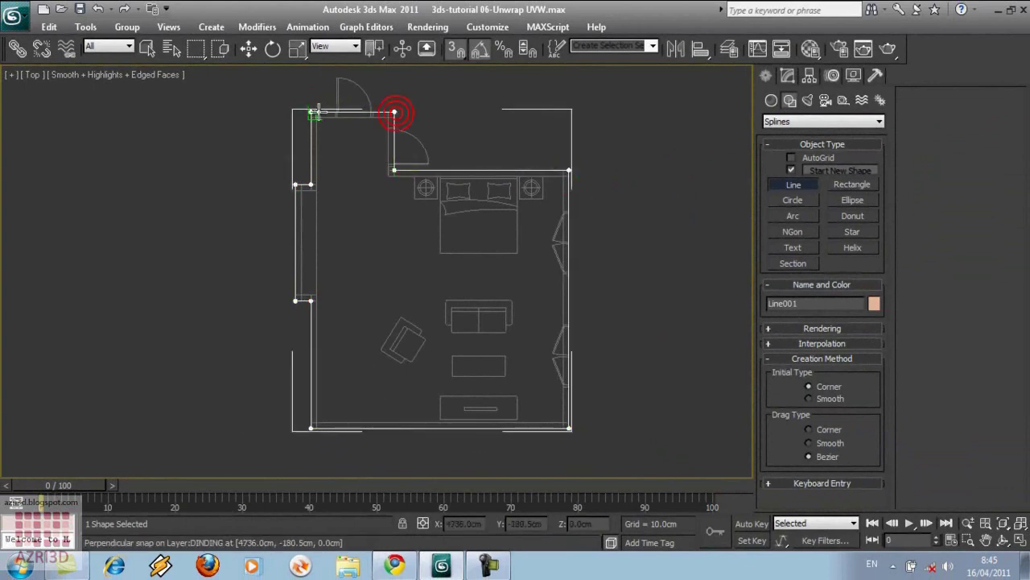
{"action": "left_click", "coordinate": [311, 111]}
{"action": "left_click", "coordinate": [492, 329]}
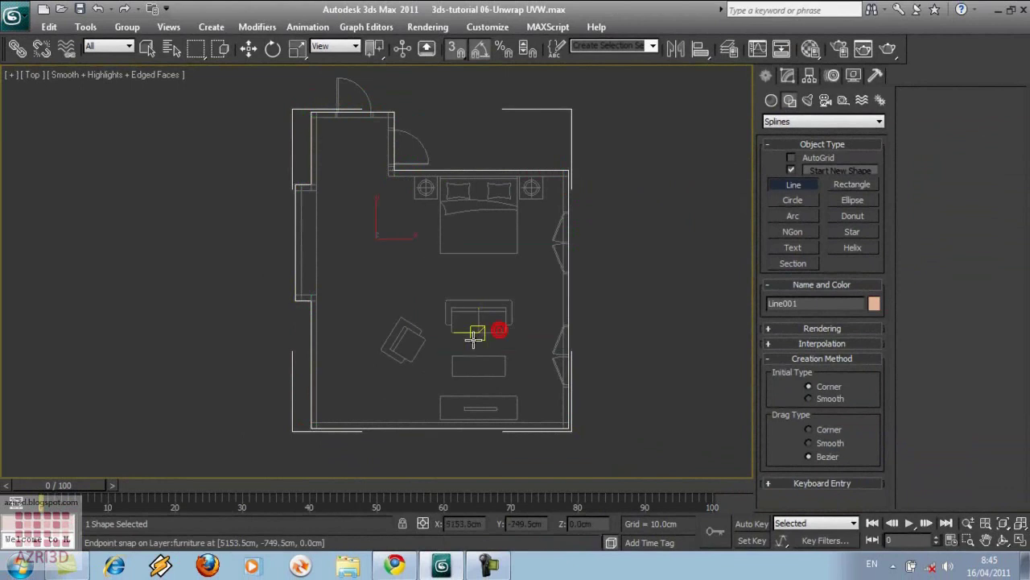
{"action": "right_click", "coordinate": [669, 161]}
Extrude the closed room outline by -10 cm to form the floor slab, working in the front view.
{"action": "key", "text": "f"}
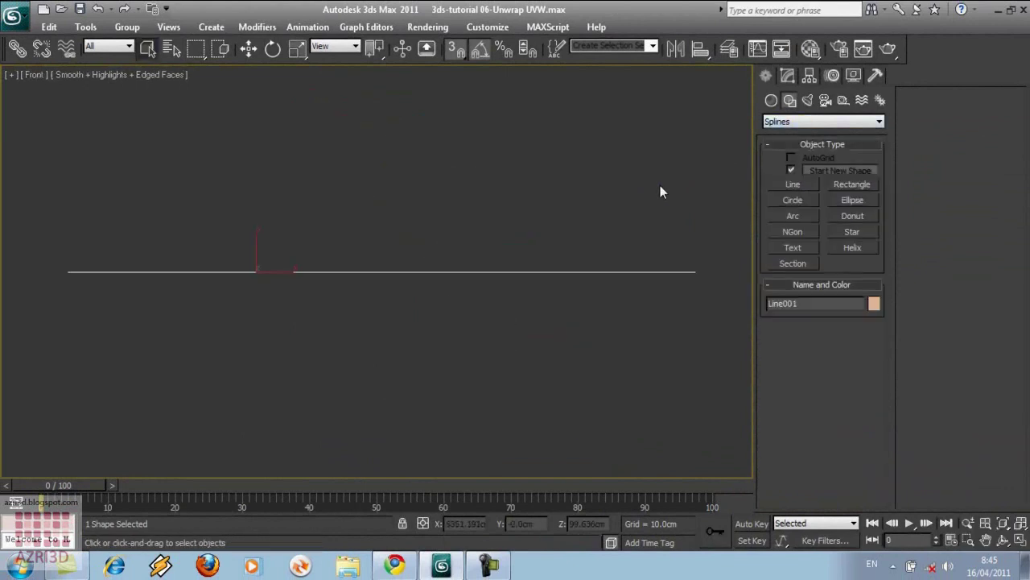
{"action": "left_click", "coordinate": [789, 80]}
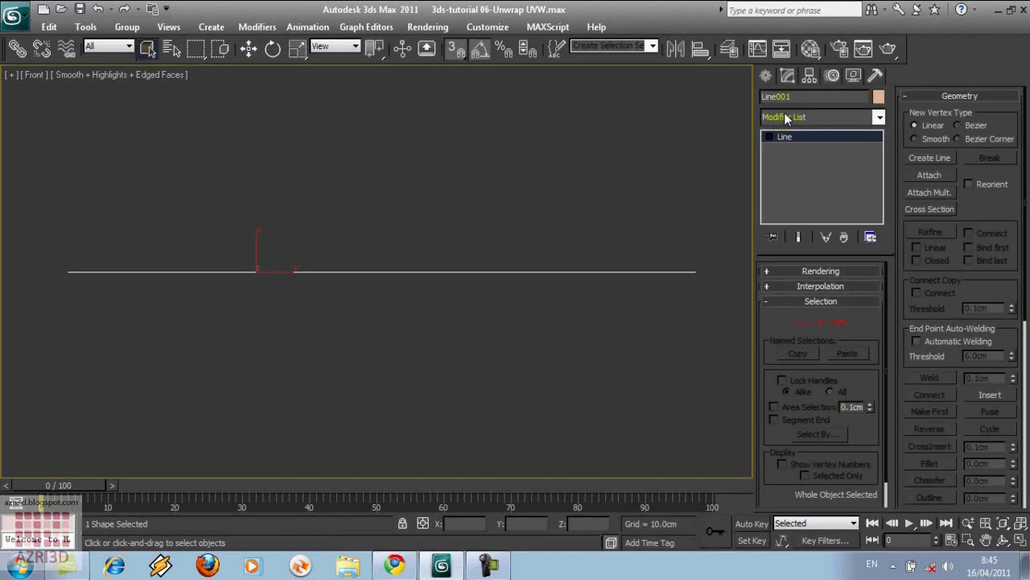
{"action": "left_click", "coordinate": [788, 118]}
{"action": "left_click", "coordinate": [815, 191]}
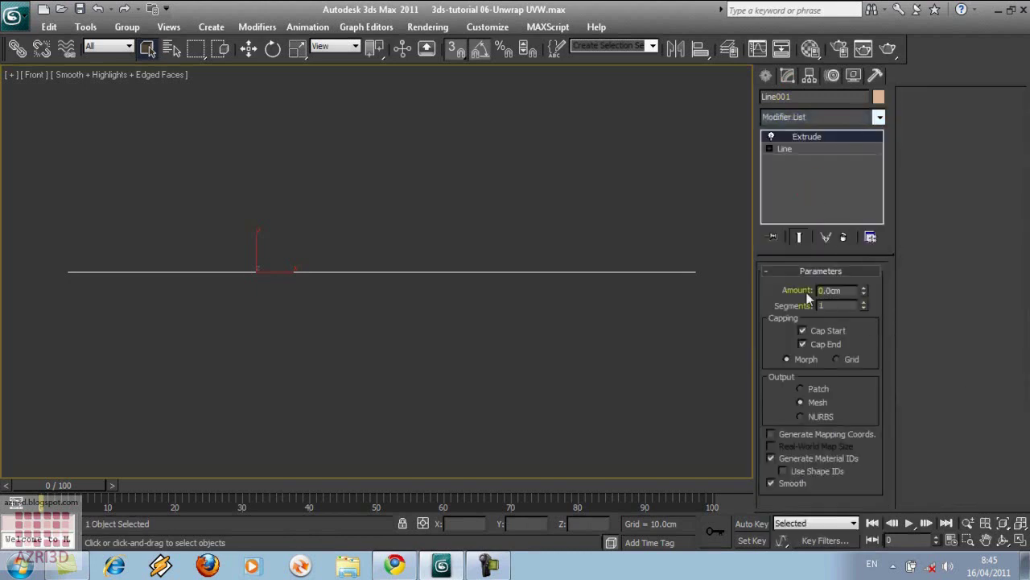
{"action": "left_click", "coordinate": [830, 290]}
{"action": "type", "text": "-10"}
{"action": "key", "text": "Return"}
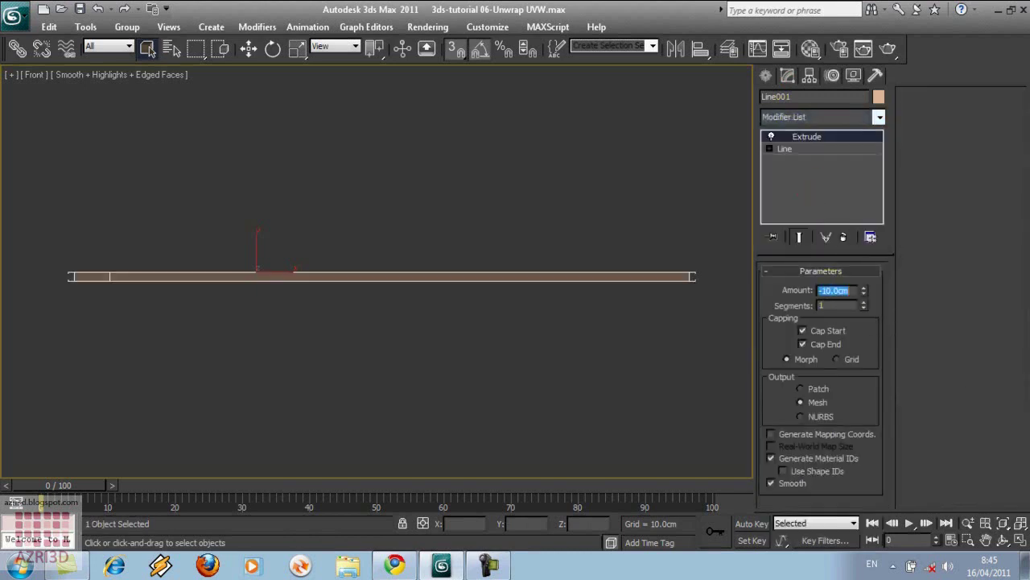
{"action": "right_click", "coordinate": [480, 228]}
Assign the existing Floor material to the extruded slab.
{"action": "key", "text": "m"}
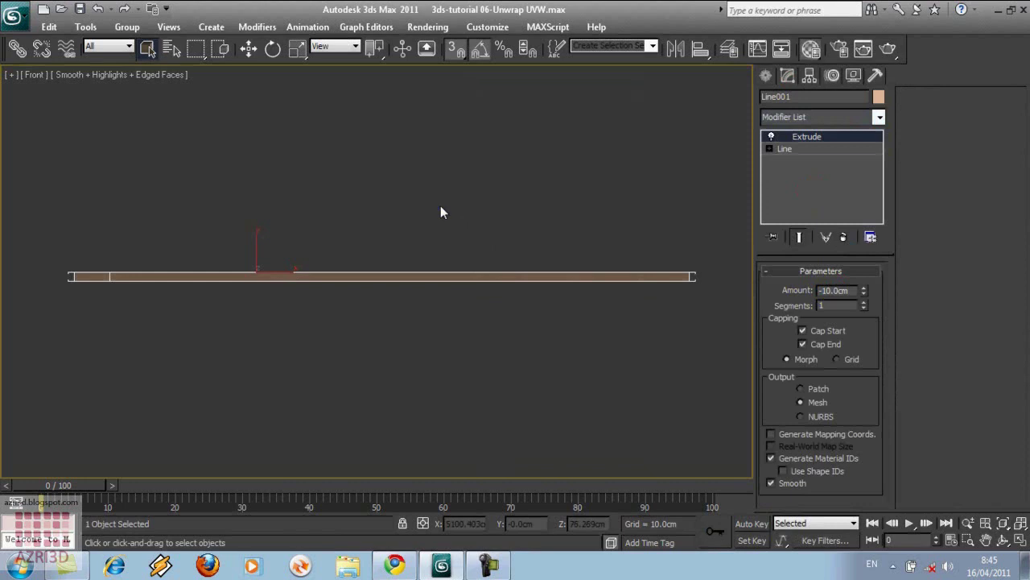
{"action": "left_click_drag", "start_coordinate": [25, 16], "coordinate": [239, 20]}
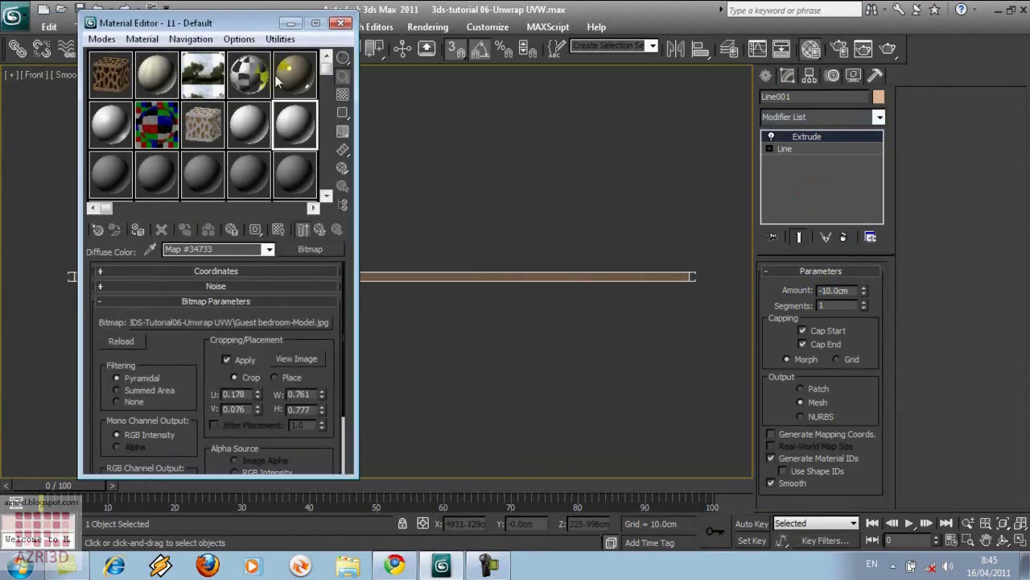
{"action": "left_click", "coordinate": [281, 75]}
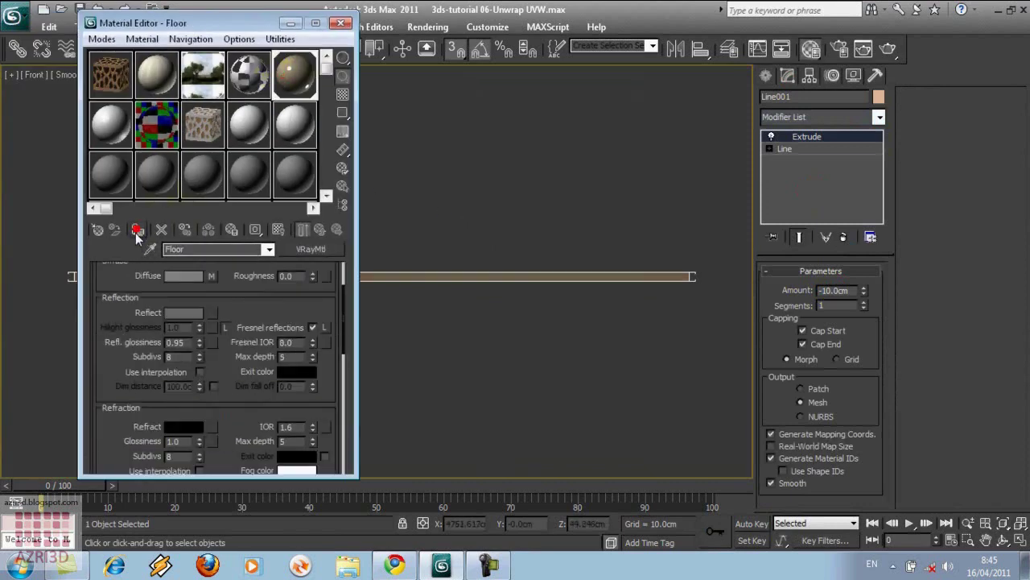
Add a UVW Map modifier to the floor slab with Box mapping and length, width and height of 60 cm.
{"action": "left_click", "coordinate": [844, 116]}
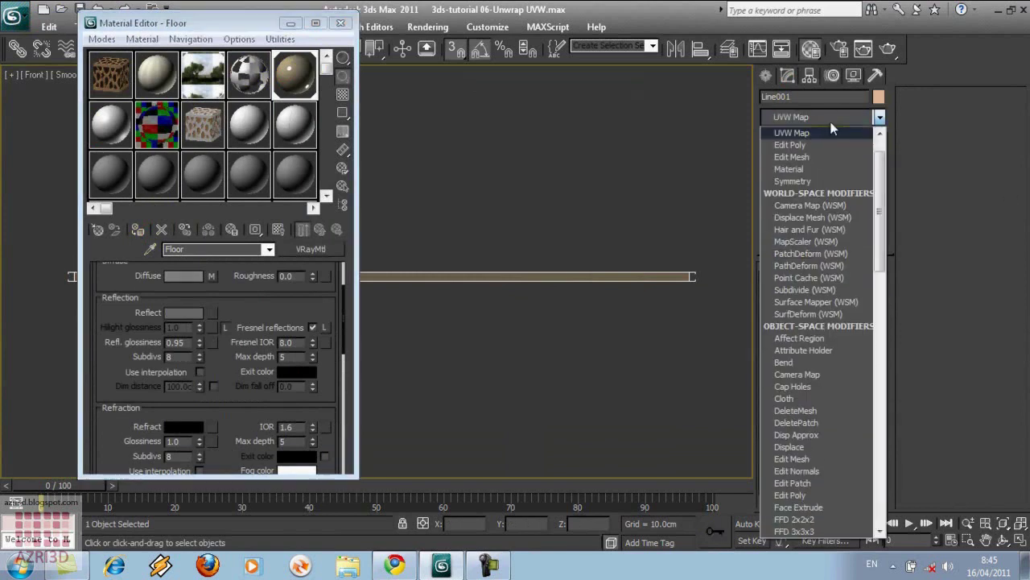
{"action": "left_click", "coordinate": [835, 127]}
{"action": "left_click", "coordinate": [808, 355]}
{"action": "double_click", "coordinate": [822, 402]}
{"action": "type", "text": "60"}
{"action": "key", "text": "Tab"}
{"action": "type", "text": "60"}
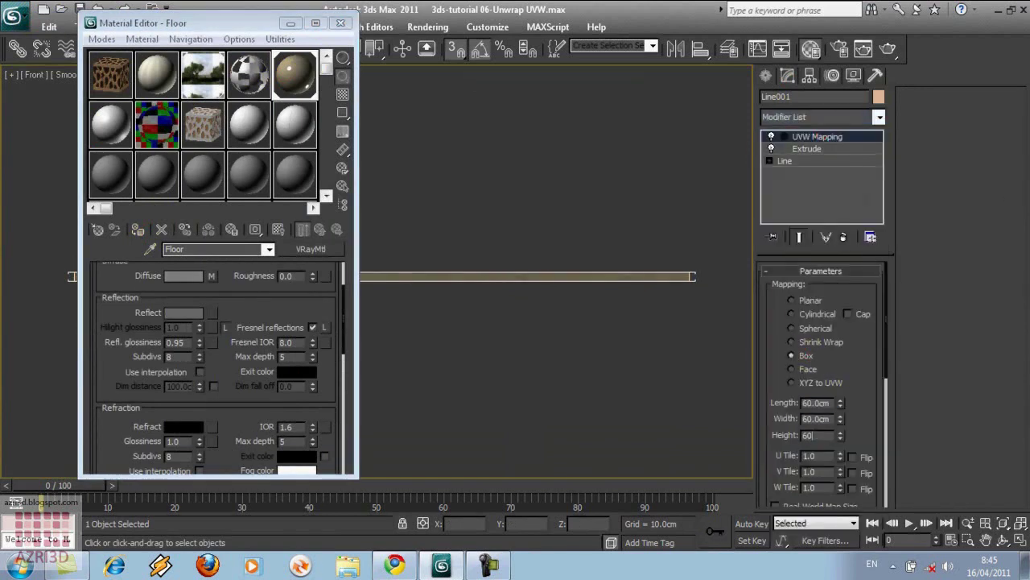
{"action": "key", "text": "Tab"}
{"action": "type", "text": "60"}
{"action": "left_click", "coordinate": [340, 23]}
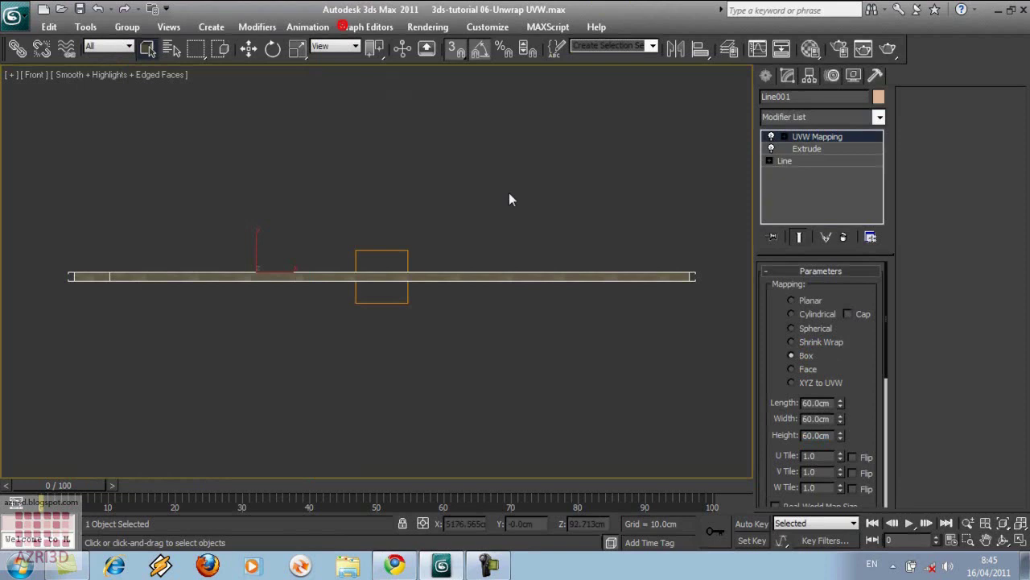
{"action": "key", "text": "p"}
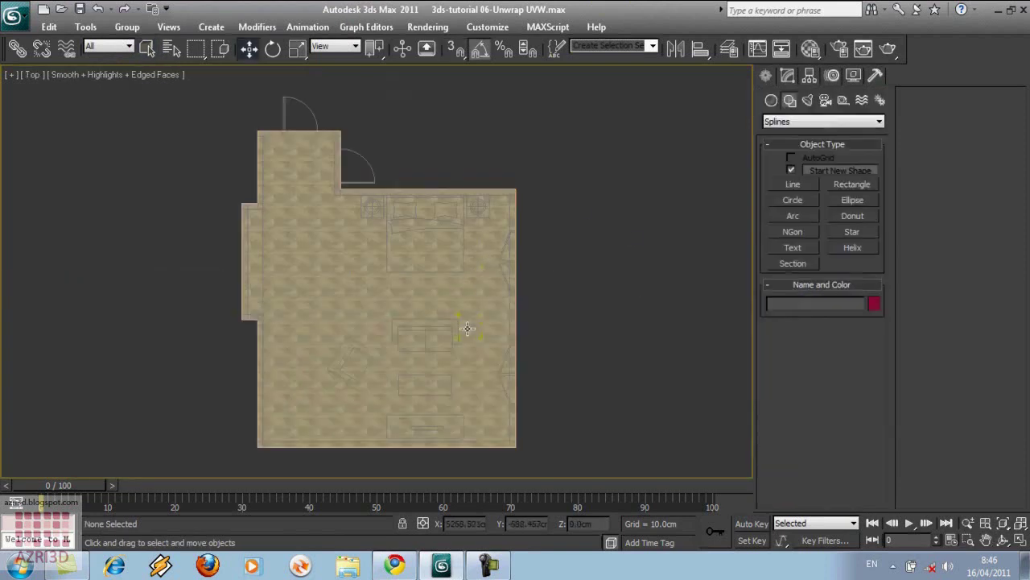
Freeze the textured floor slab by picking it in the top view.
{"action": "left_click", "coordinate": [854, 74]}
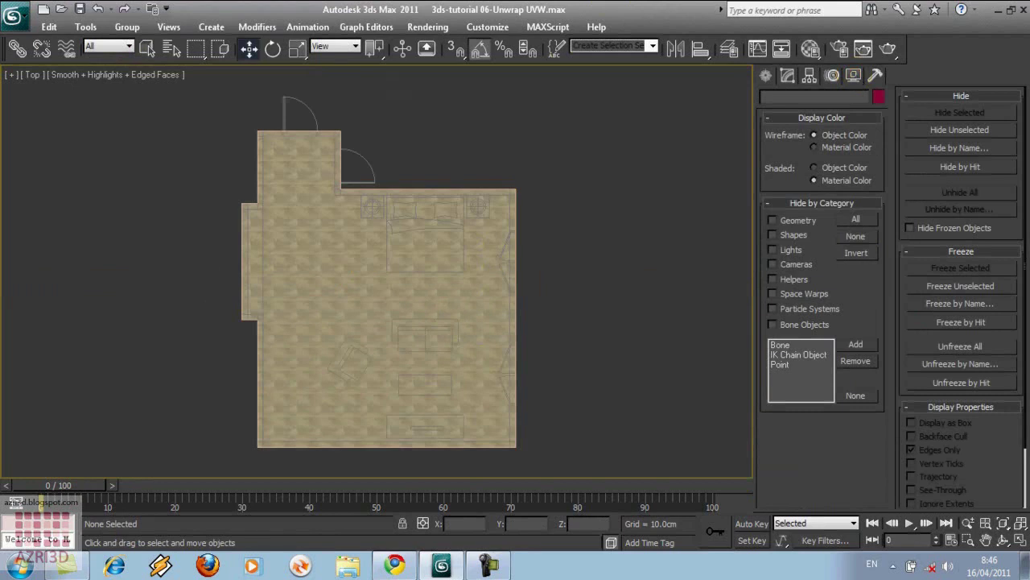
{"action": "left_click", "coordinate": [998, 323]}
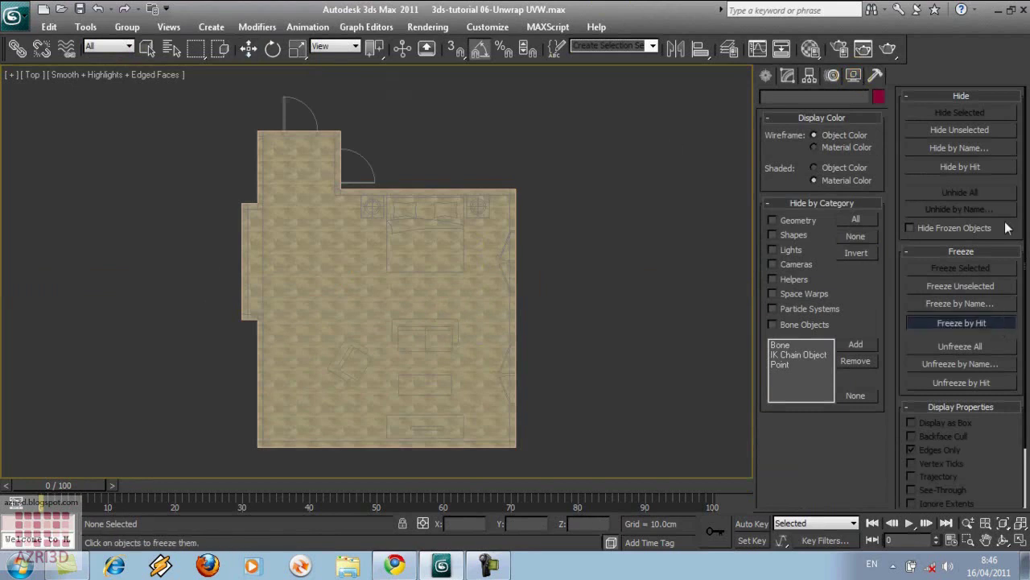
{"action": "left_click", "coordinate": [351, 289]}
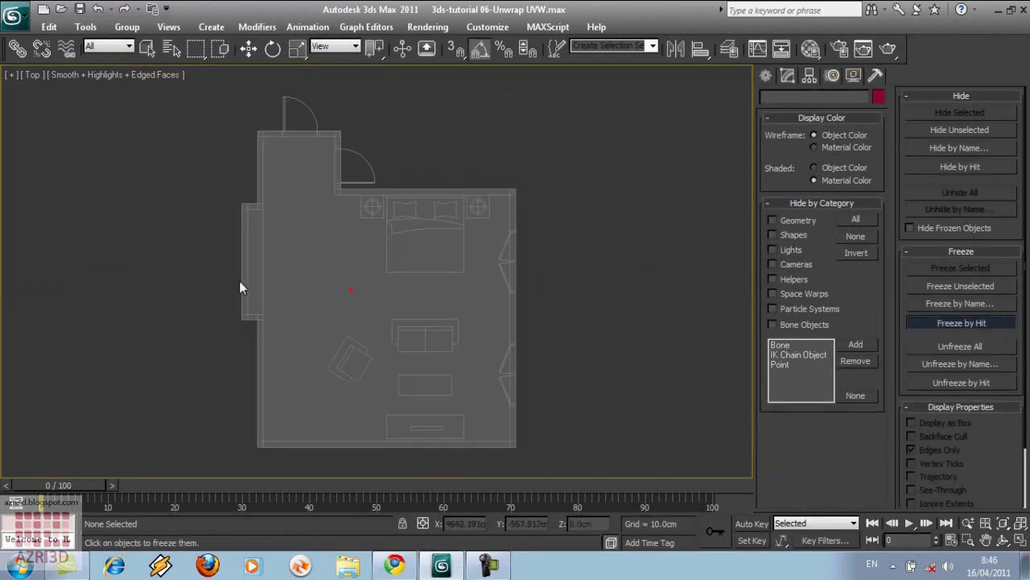
{"action": "right_click", "coordinate": [144, 278]}
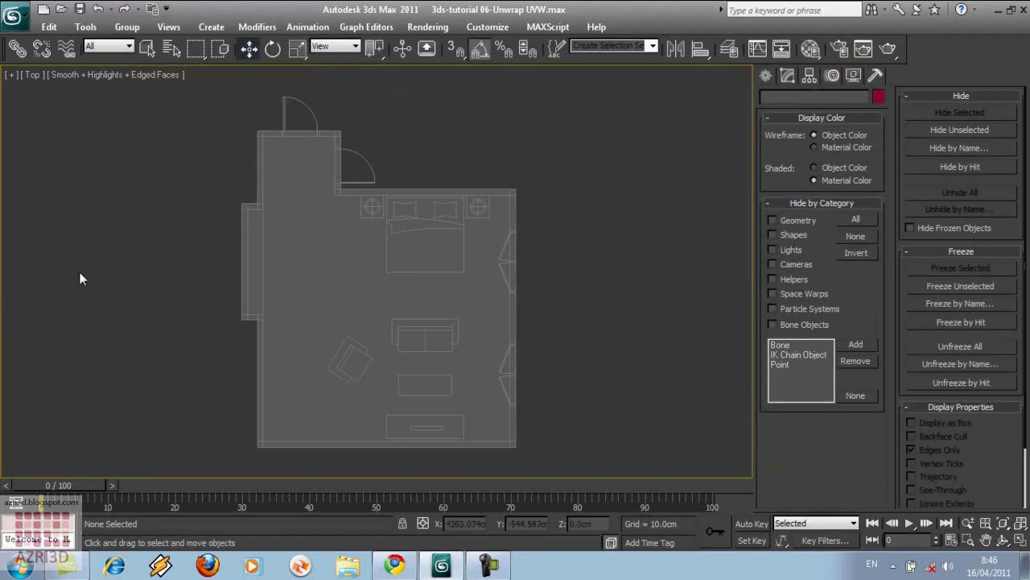
Draw a snapped box over the full length of the right-hand window wall, 665 cm long and 15 cm wide.
{"action": "left_click", "coordinate": [767, 77]}
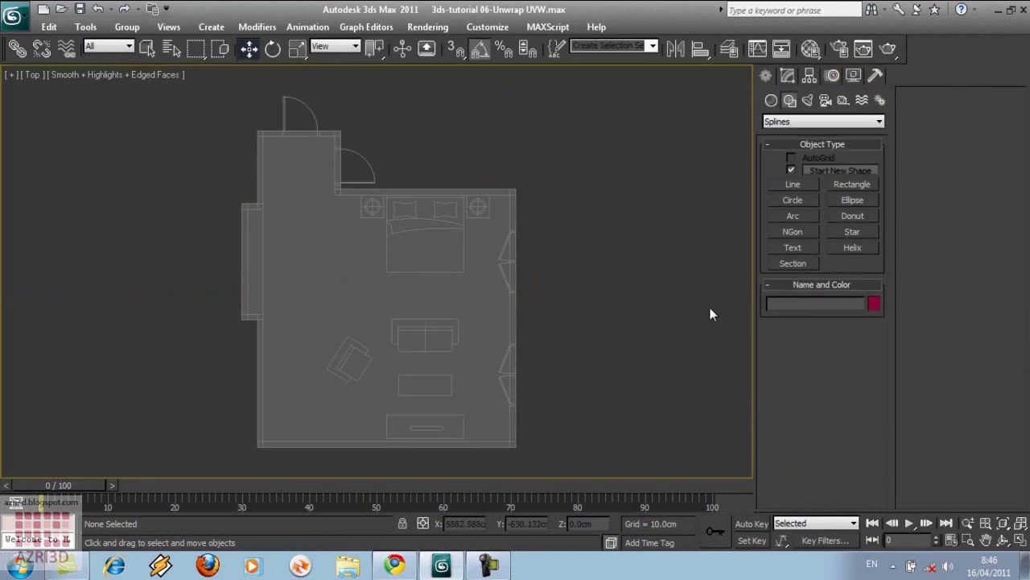
{"action": "right_click", "coordinate": [561, 257]}
{"action": "right_click", "coordinate": [600, 280]}
{"action": "middle_click_drag", "start_coordinate": [547, 286], "coordinate": [616, 278]}
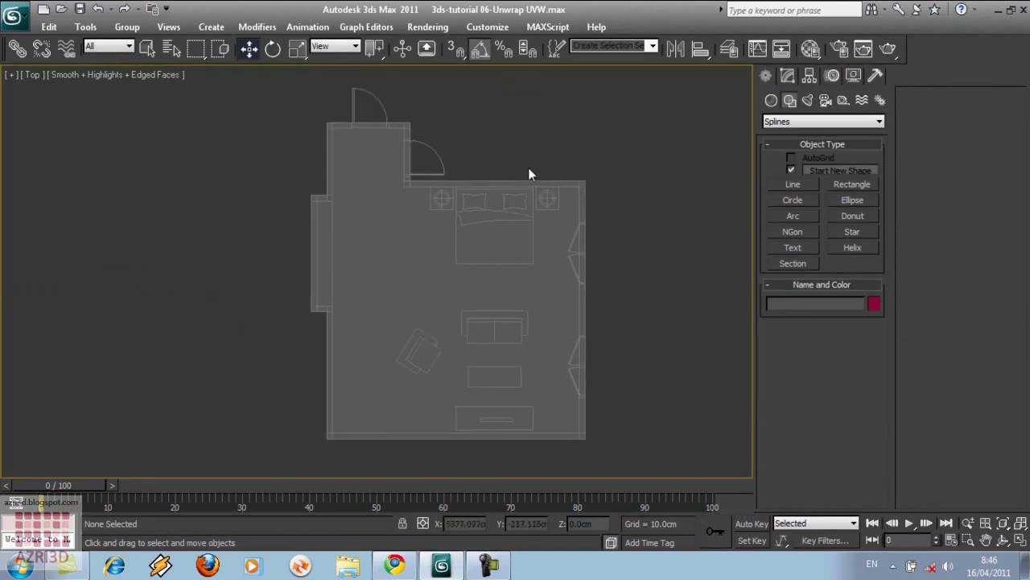
{"action": "left_click", "coordinate": [771, 99]}
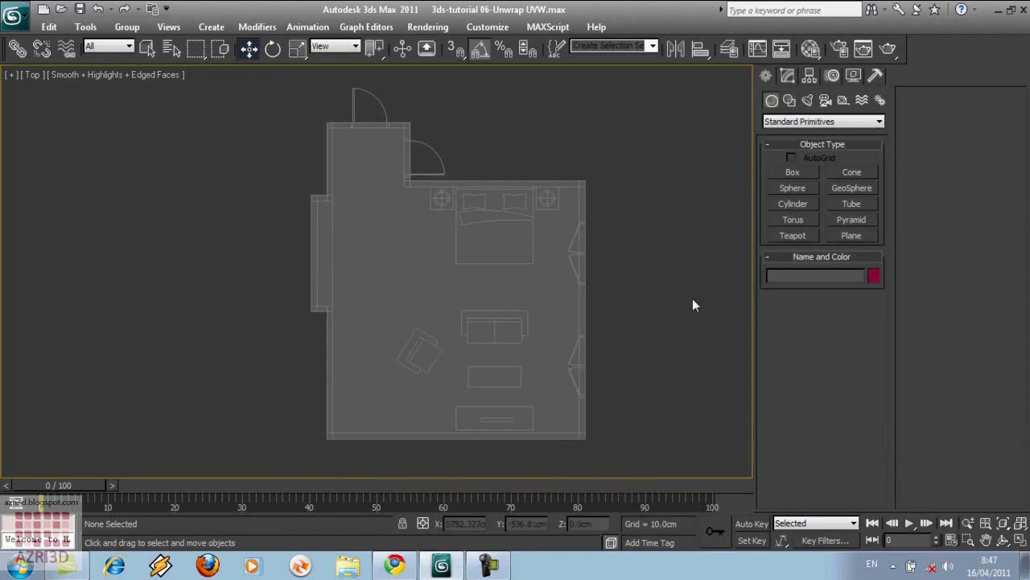
{"action": "left_click", "coordinate": [793, 174]}
{"action": "left_click_drag", "start_coordinate": [583, 440], "coordinate": [574, 184]}
{"action": "left_click", "coordinate": [574, 185]}
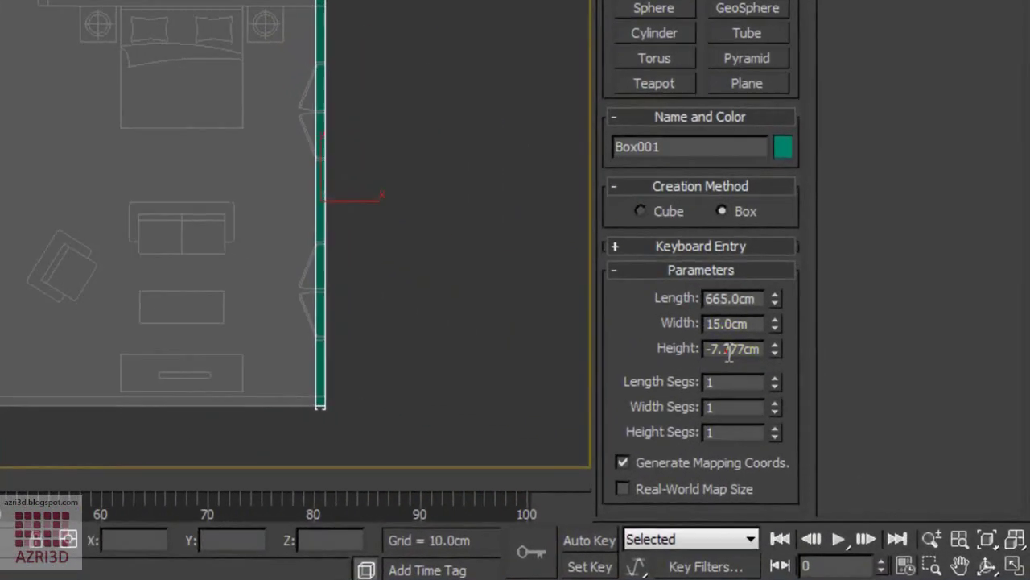
Set the window wall box's height to 290 cm and view it in perspective.
{"action": "double_click", "coordinate": [842, 402]}
{"action": "type", "text": "290"}
{"action": "key", "text": "Return"}
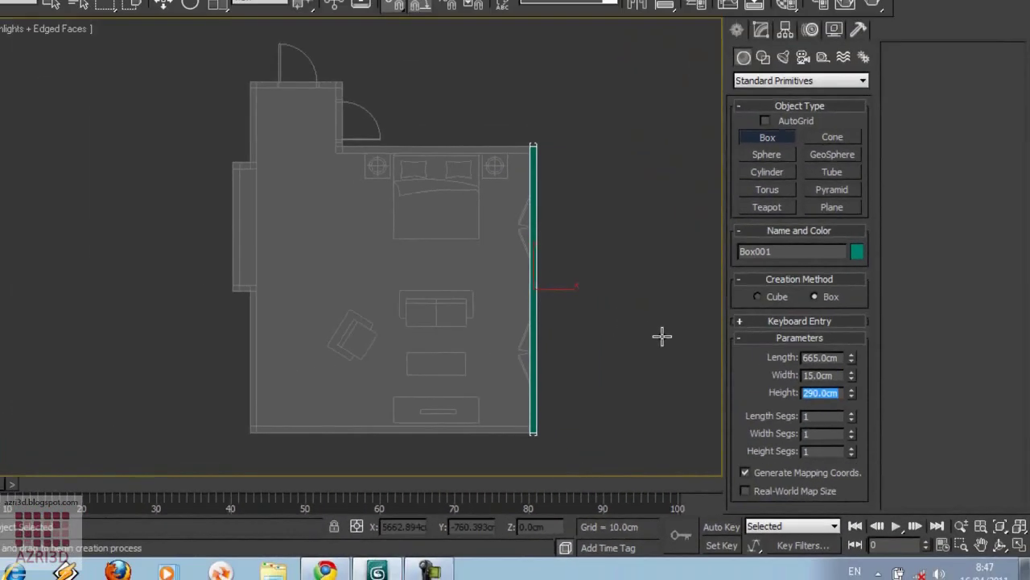
{"action": "right_click", "coordinate": [443, 237]}
{"action": "key", "text": "p"}
{"action": "middle_click_drag", "start_coordinate": [663, 335], "coordinate": [571, 323], "text": "alt"}
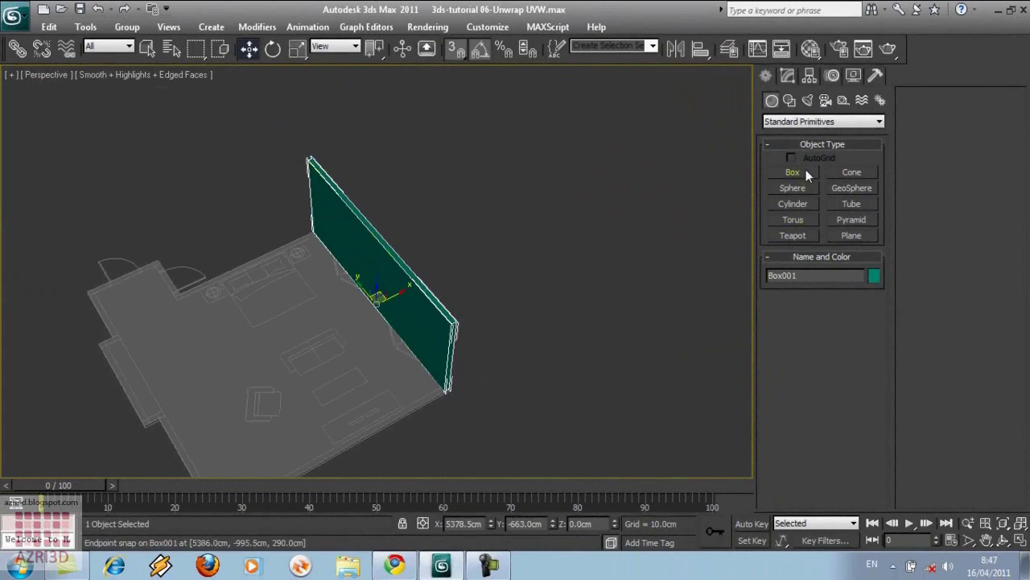
Draw a snapped box in the top view along the wall behind the bed, between the window wall and the entrance recess.
{"action": "key", "text": "t"}
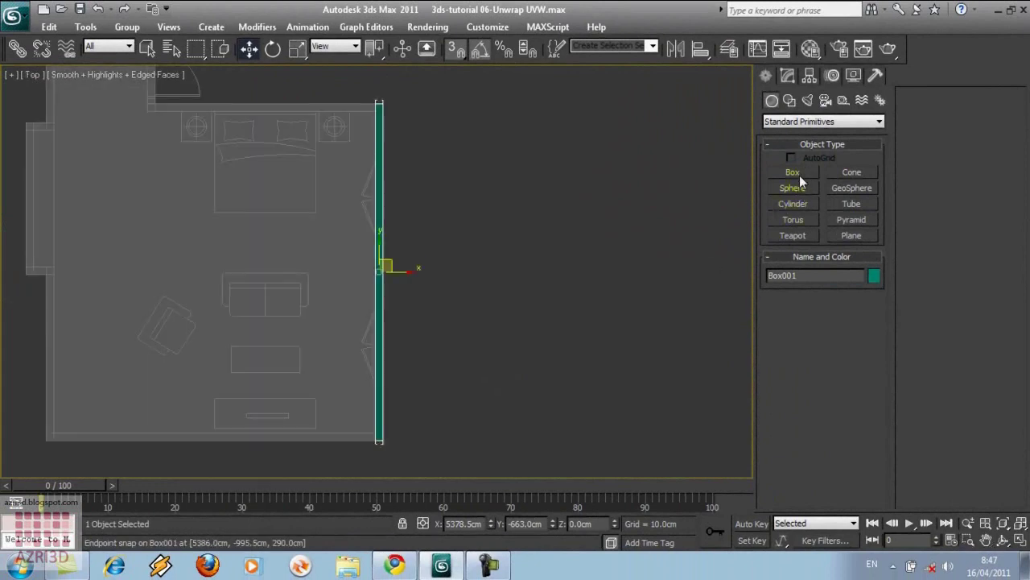
{"action": "left_click", "coordinate": [799, 175]}
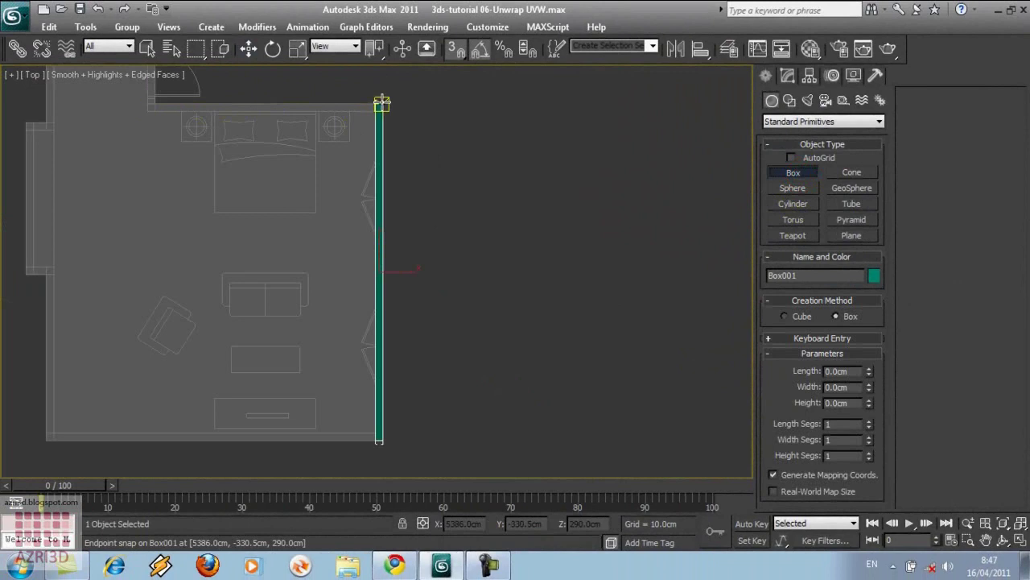
{"action": "left_click_drag", "start_coordinate": [145, 111], "coordinate": [385, 98]}
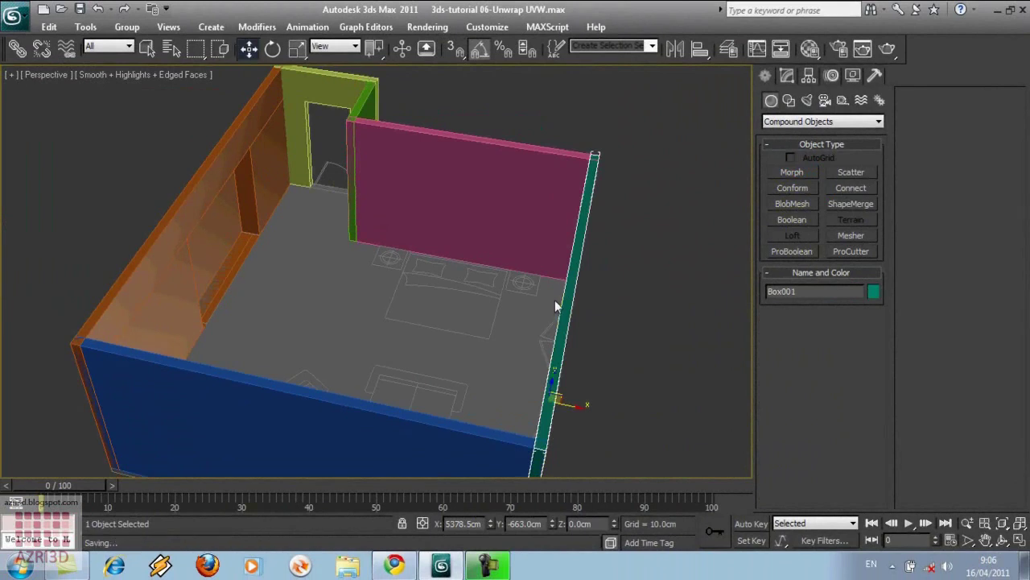
Examine the modelled walls, door openings and window side of the room in the perspective view.
{"action": "middle_click_drag", "start_coordinate": [246, 285], "coordinate": [257, 284], "text": "alt"}
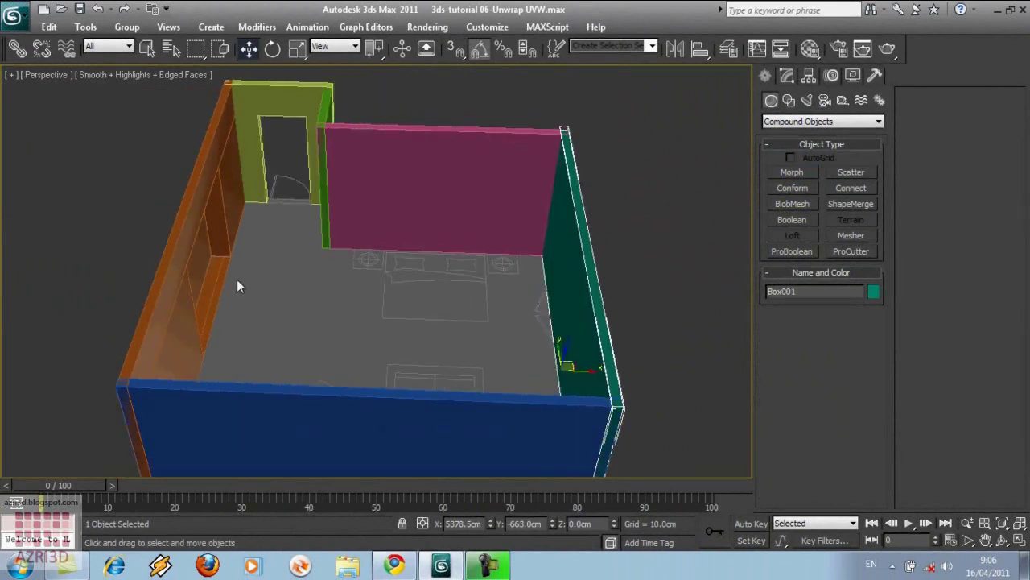
{"action": "scroll", "coordinate": [236, 279], "scroll_direction": "up", "scroll_amount": 2}
{"action": "left_click_drag", "start_coordinate": [165, 256], "coordinate": [149, 306]}
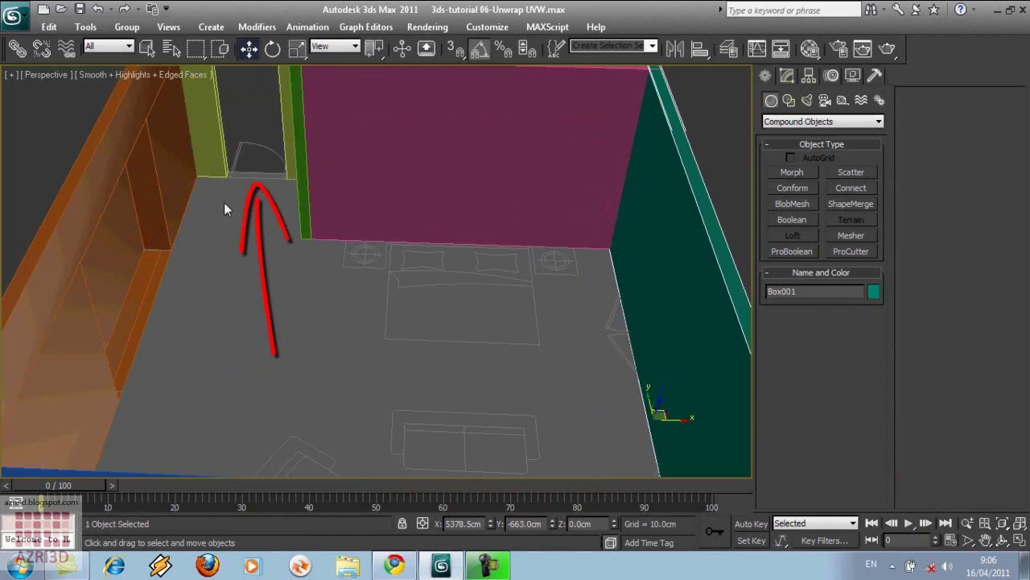
{"action": "scroll", "coordinate": [225, 203], "scroll_direction": "up", "scroll_amount": 2}
{"action": "mouse_move", "coordinate": [231, 200]}
{"action": "middle_mouse_down", "text": "alt"}
{"action": "mouse_move", "coordinate": [272, 204]}
{"action": "mouse_move", "coordinate": [269, 149]}
{"action": "middle_mouse_up", "text": "alt"}
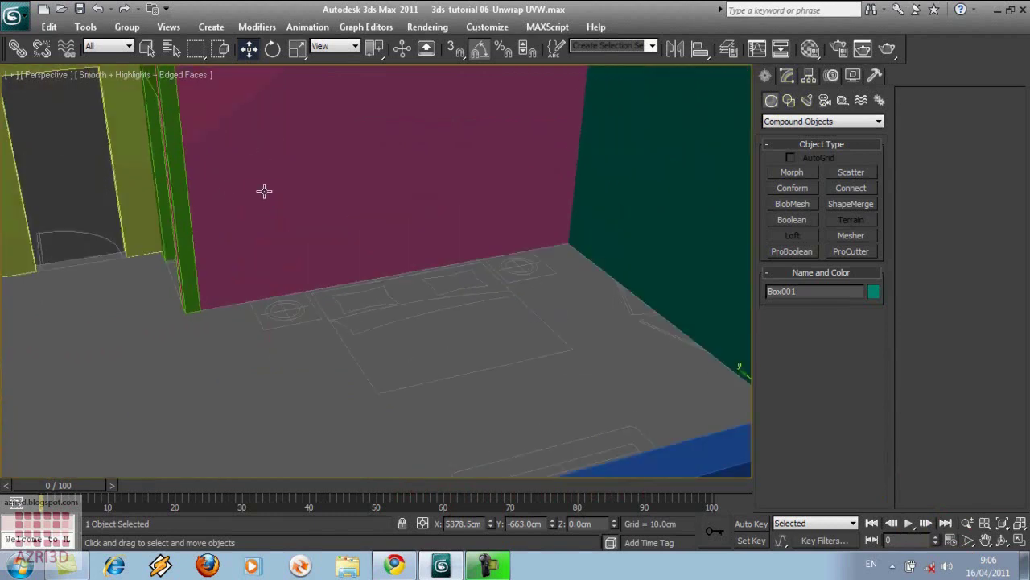
{"action": "scroll", "coordinate": [212, 191], "scroll_direction": "down", "scroll_amount": 4}
{"action": "middle_click_drag", "start_coordinate": [212, 191], "coordinate": [302, 244]}
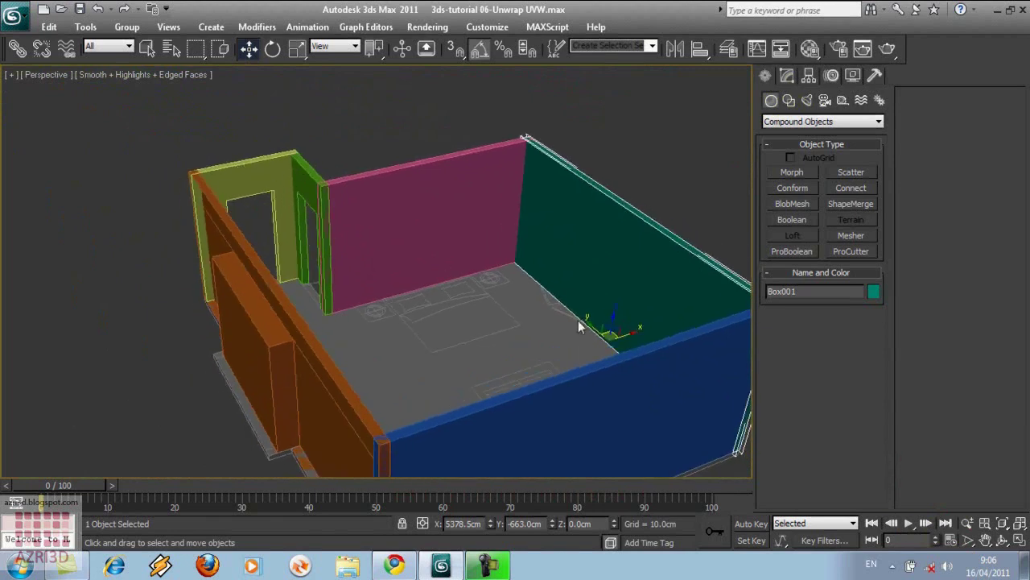
{"action": "scroll", "coordinate": [462, 324], "scroll_direction": "down", "scroll_amount": 3}
{"action": "scroll", "coordinate": [483, 306], "scroll_direction": "up", "scroll_amount": 5}
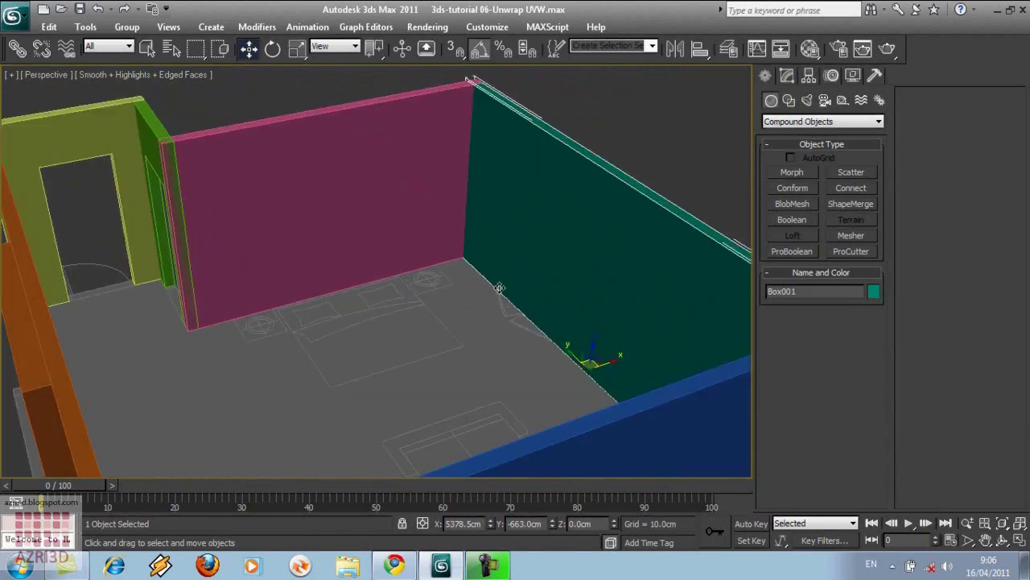
Subtract the two window boxes from the 665 cm long window wall with ProBoolean.
{"action": "key", "text": "F3"}
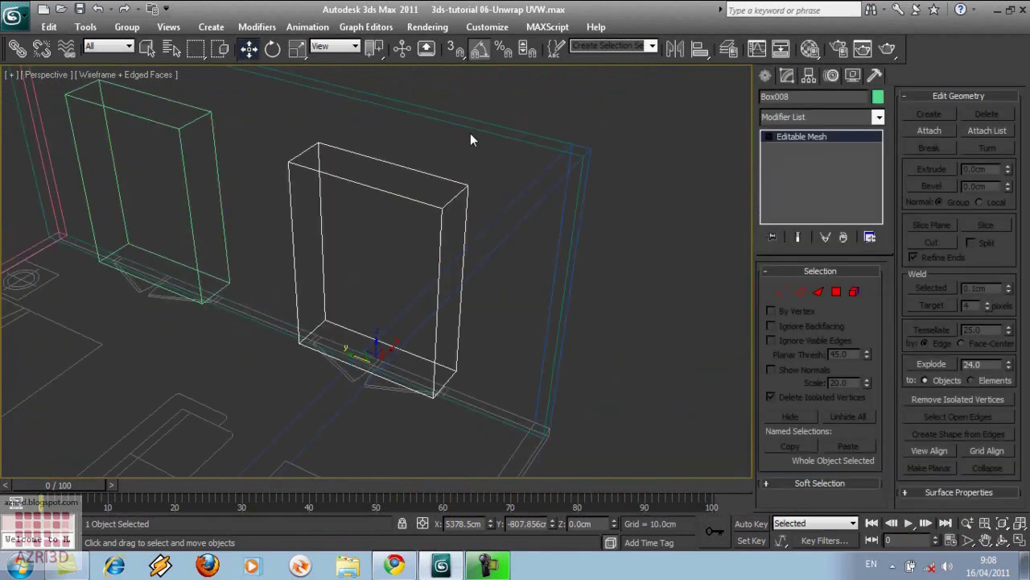
{"action": "left_click", "coordinate": [470, 132]}
{"action": "key", "text": "F3"}
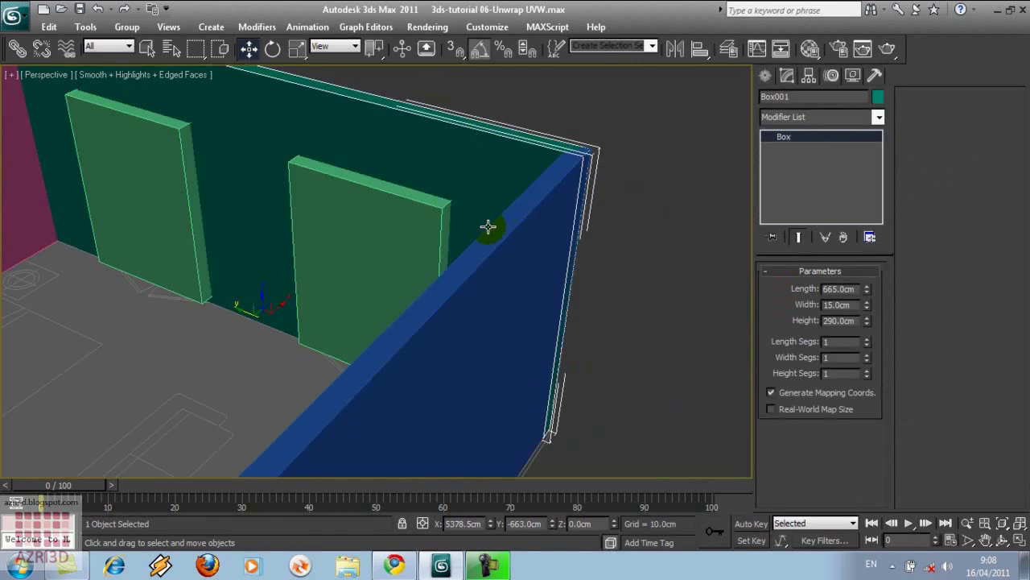
{"action": "left_click", "coordinate": [765, 76]}
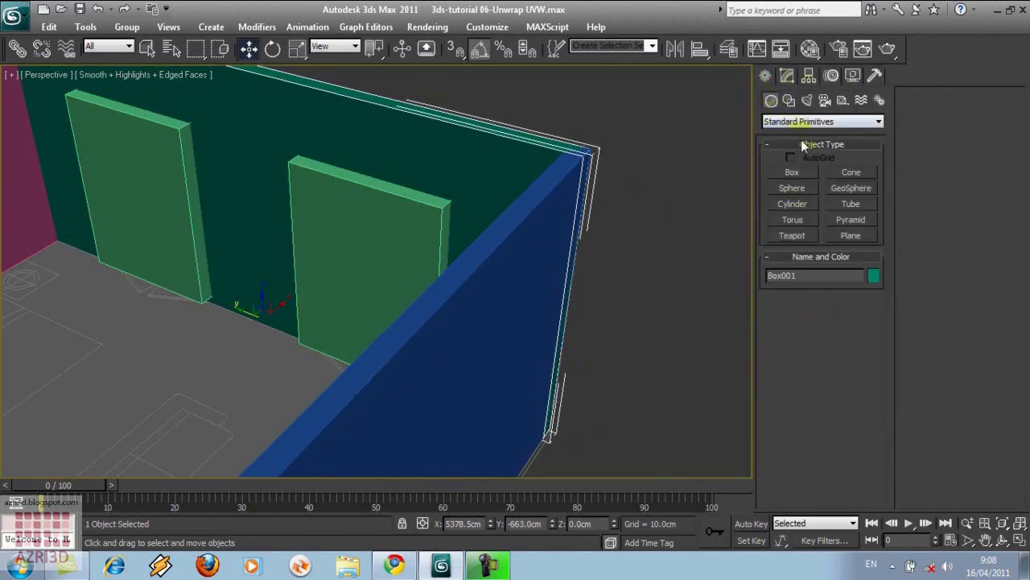
{"action": "left_click", "coordinate": [805, 122]}
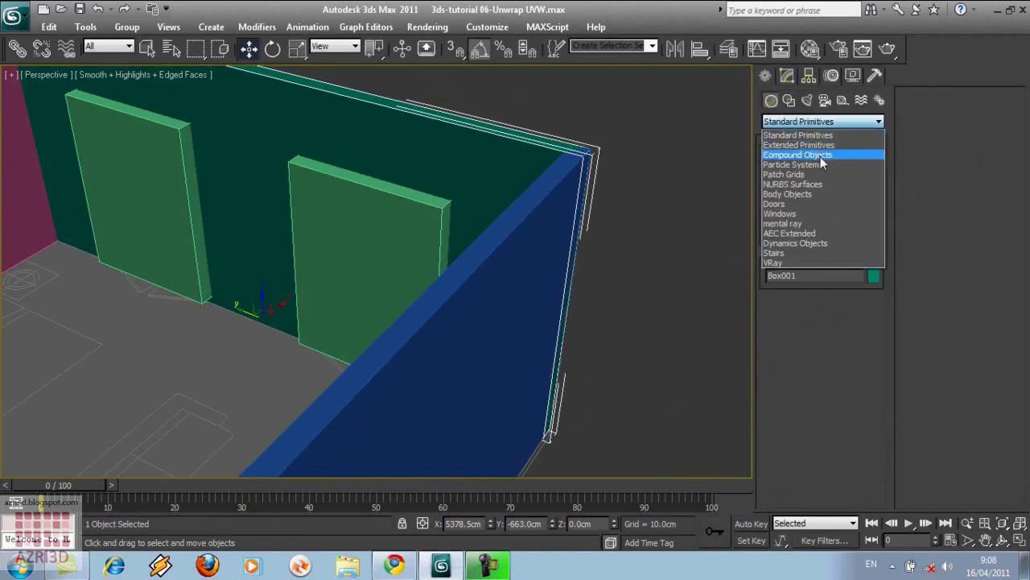
{"action": "left_click", "coordinate": [821, 156]}
{"action": "left_click", "coordinate": [805, 252]}
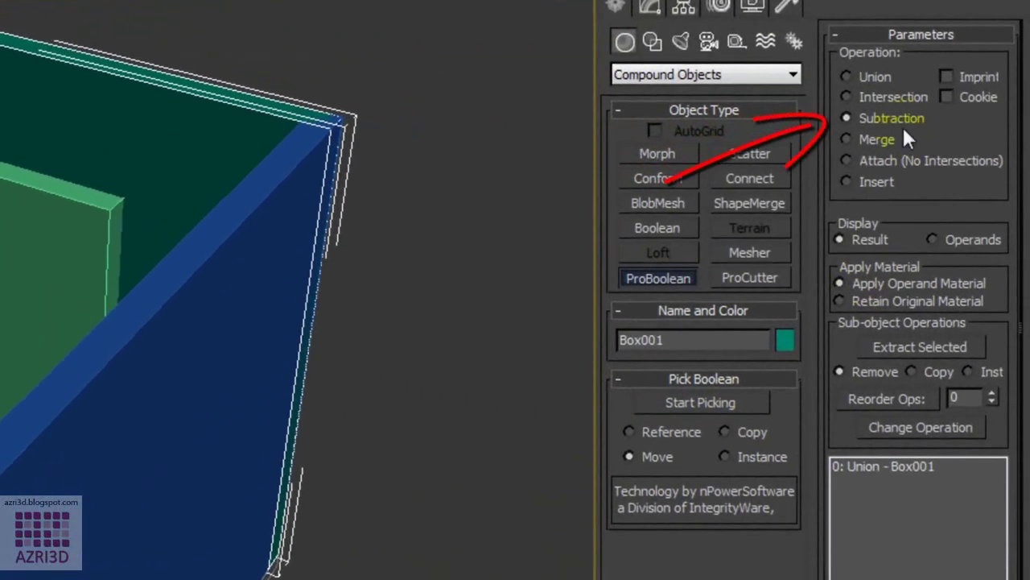
{"action": "left_click", "coordinate": [757, 400]}
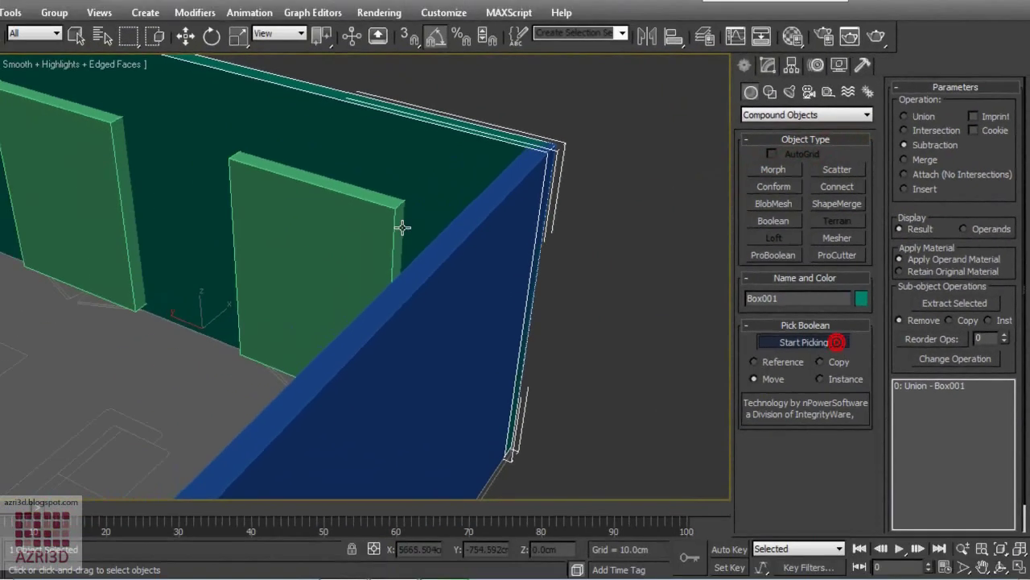
{"action": "left_click", "coordinate": [403, 227]}
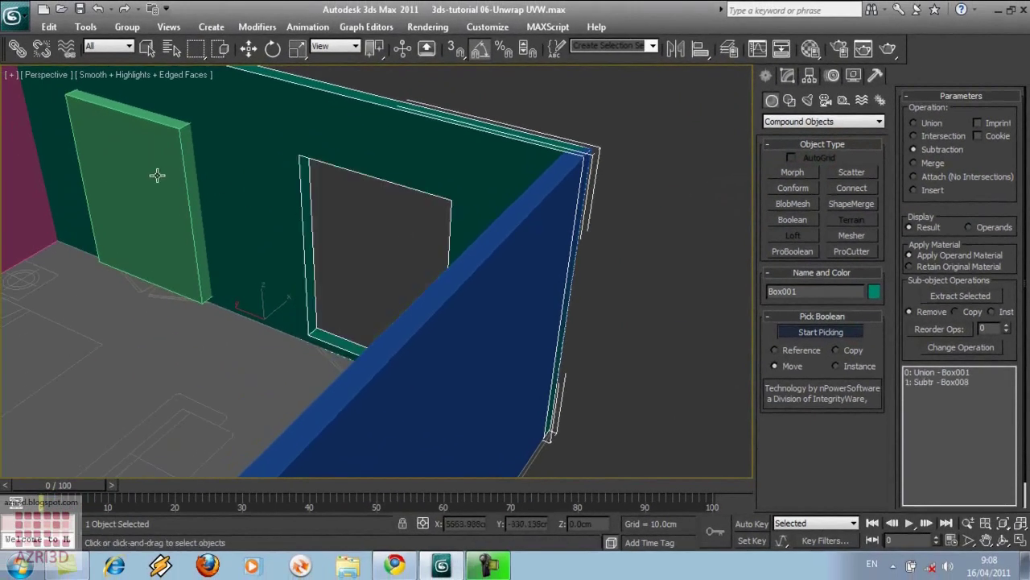
{"action": "left_click", "coordinate": [85, 169]}
{"action": "key", "text": "w"}
Create a camera from a perspective view inside the room that faces the wall behind the bed.
{"action": "scroll", "coordinate": [479, 322], "scroll_direction": "down", "scroll_amount": 6}
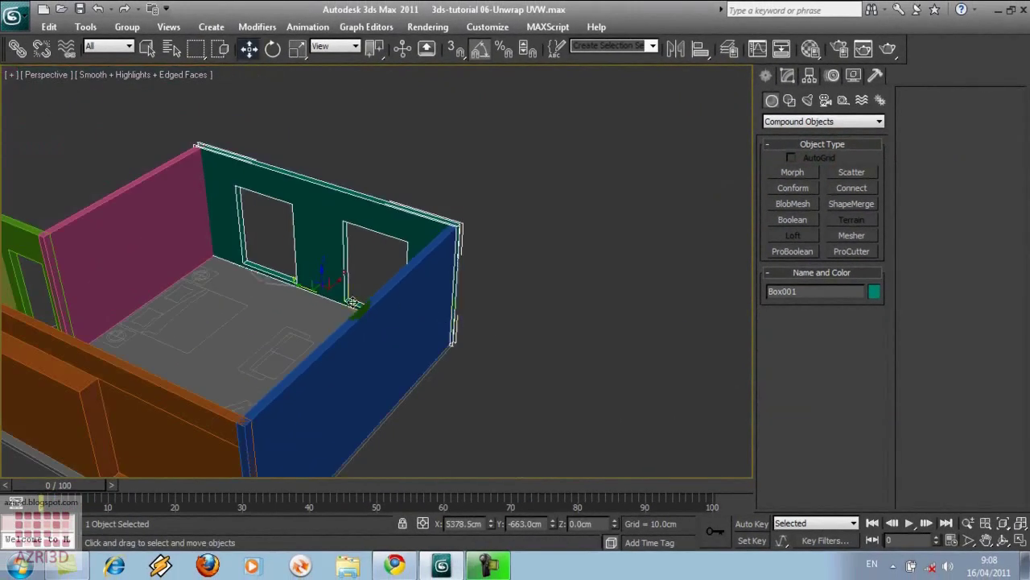
{"action": "middle_click_drag", "start_coordinate": [421, 314], "coordinate": [491, 321], "text": "alt"}
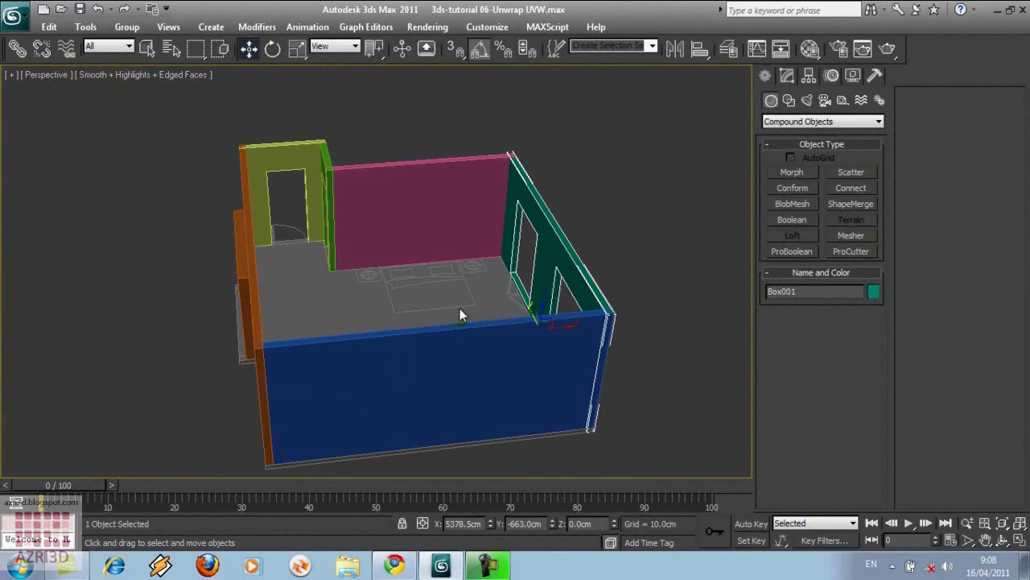
{"action": "scroll", "coordinate": [457, 309], "scroll_direction": "up", "scroll_amount": 4}
{"action": "scroll", "coordinate": [445, 325], "scroll_direction": "up", "scroll_amount": 4}
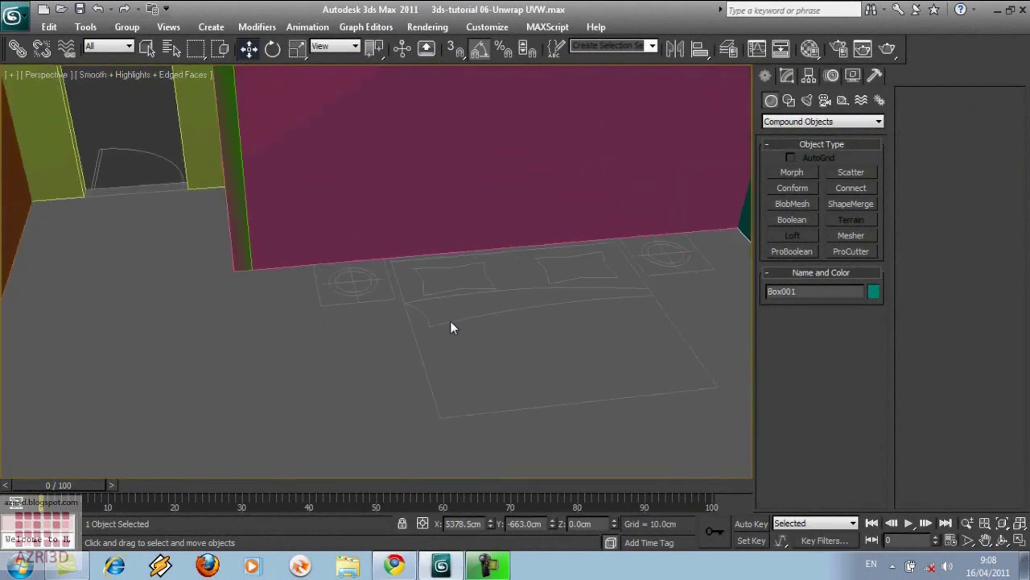
{"action": "scroll", "coordinate": [450, 322], "scroll_direction": "up", "scroll_amount": 3}
{"action": "scroll", "coordinate": [467, 290], "scroll_direction": "up", "scroll_amount": 3}
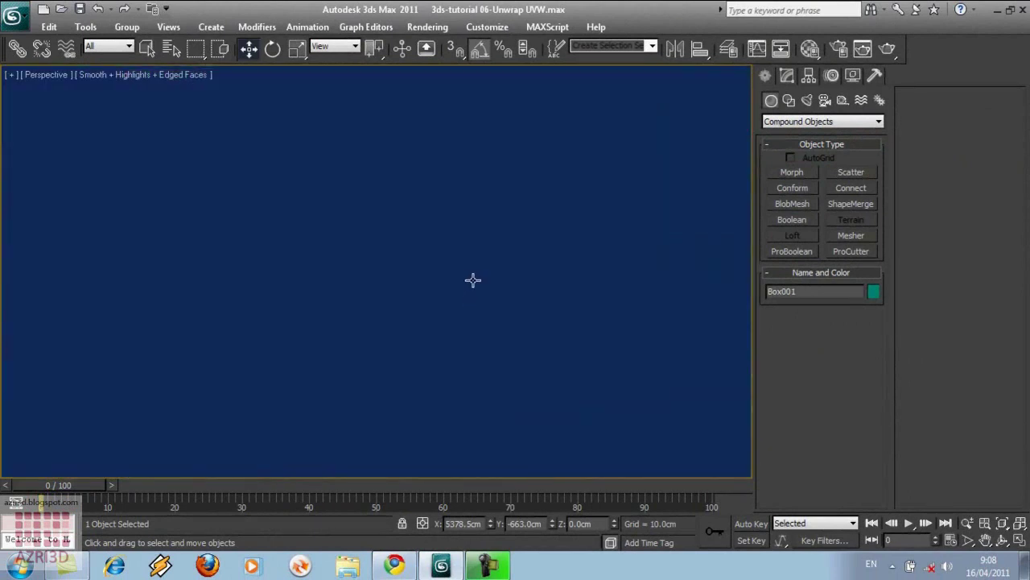
{"action": "key", "text": "ctrl+c"}
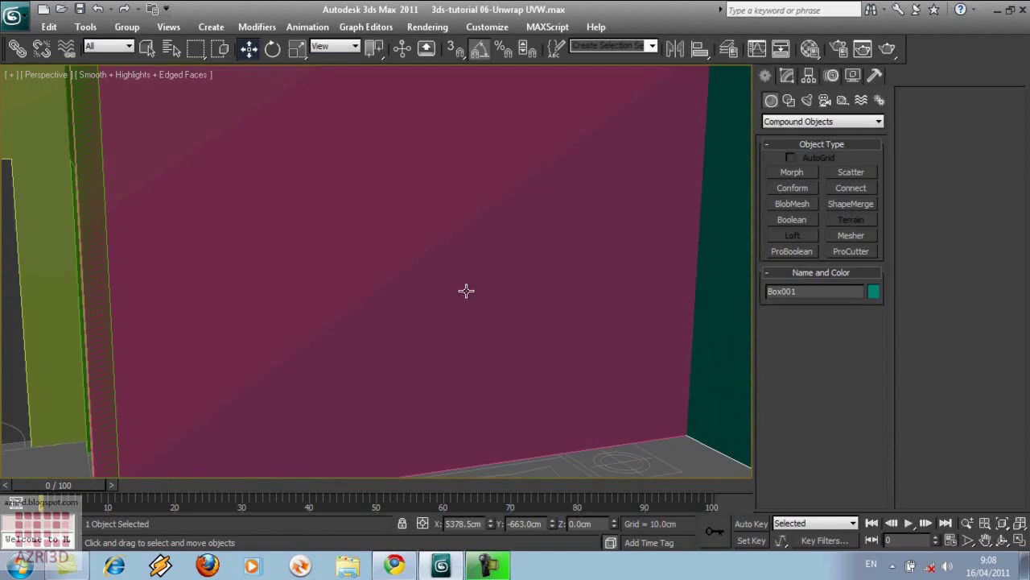
Move the camera in the top view into the corner between the orange and blue walls and give it the 15 mm stock lens.
{"action": "key", "text": "t"}
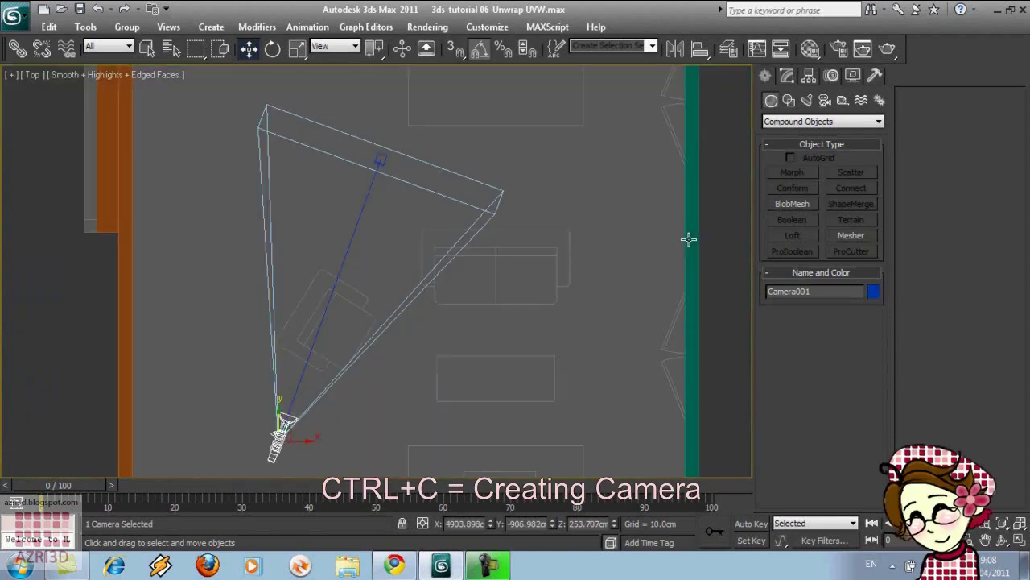
{"action": "scroll", "coordinate": [440, 294], "scroll_direction": "down", "scroll_amount": 3}
{"action": "scroll", "coordinate": [353, 349], "scroll_direction": "up", "scroll_amount": 2}
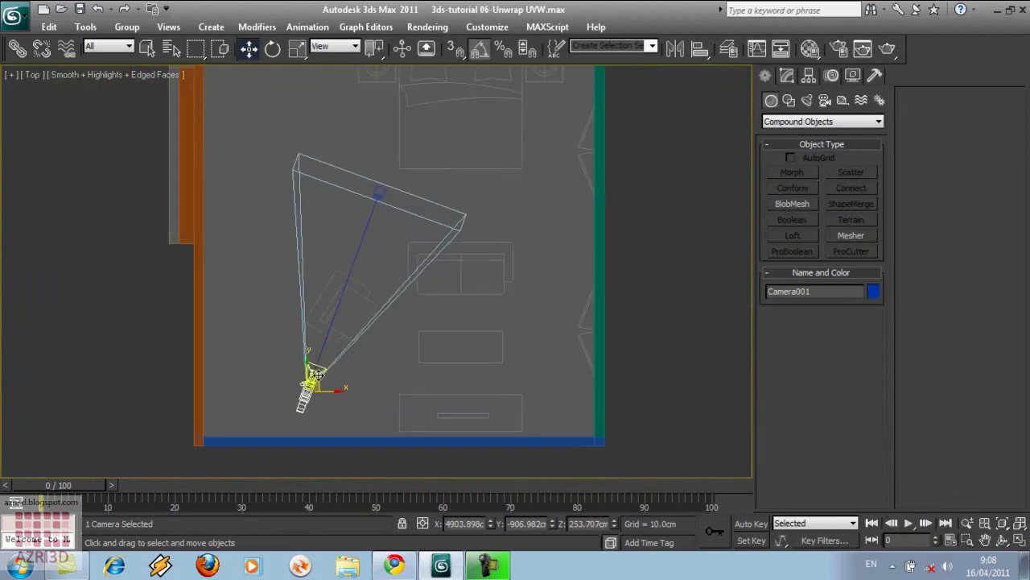
{"action": "left_click_drag", "start_coordinate": [314, 385], "coordinate": [234, 407]}
{"action": "left_click", "coordinate": [786, 75]}
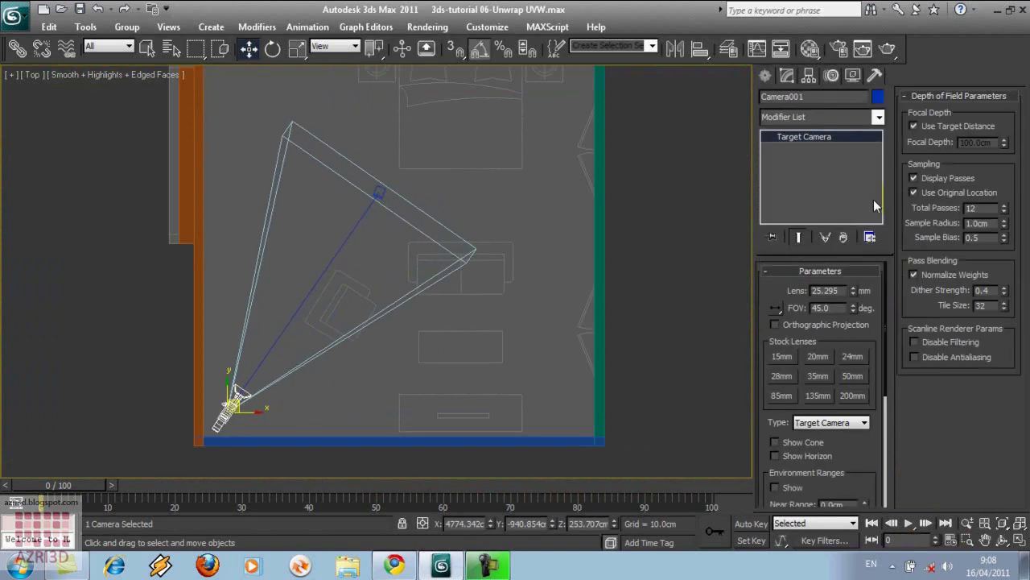
{"action": "left_click", "coordinate": [782, 357]}
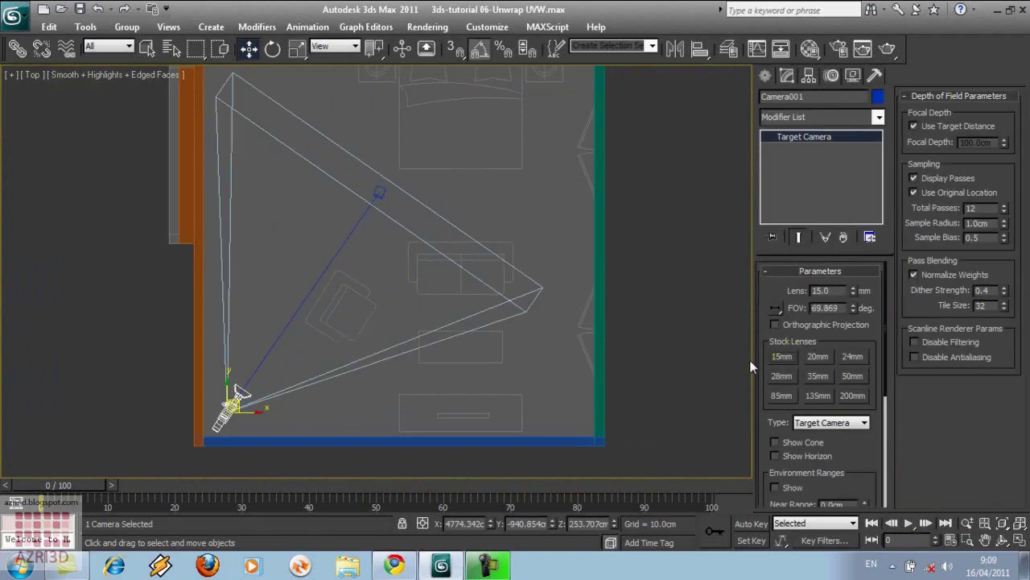
Set the camera's Z position to 135 cm while viewing the room from the front in wireframe.
{"action": "key", "text": "c"}
{"action": "key", "text": "f"}
{"action": "key", "text": "F3"}
{"action": "double_click", "coordinate": [586, 523]}
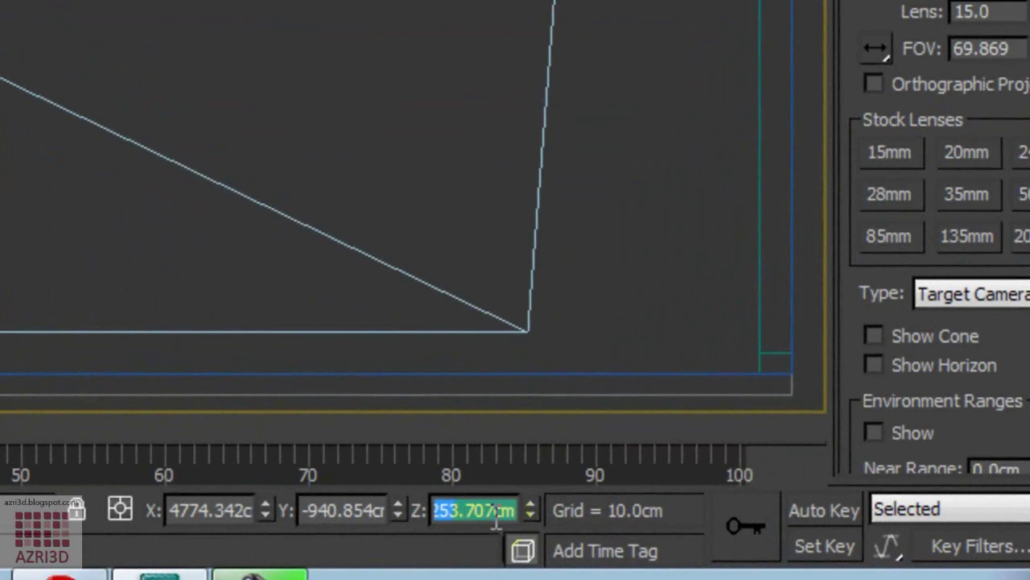
{"action": "type", "text": "135"}
{"action": "key", "text": "Return"}
Set the camera target's Z position to 135 cm and clear the selection.
{"action": "left_click", "coordinate": [379, 266]}
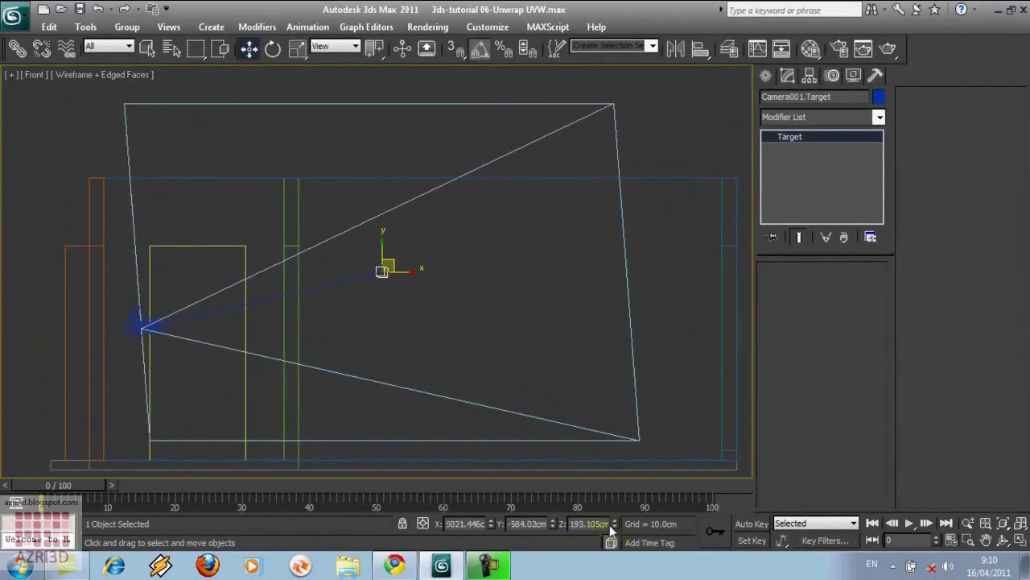
{"action": "double_click", "coordinate": [587, 523]}
{"action": "type", "text": "135"}
{"action": "key", "text": "Return"}
{"action": "left_click", "coordinate": [509, 398]}
Move the camera target in the top view onto the head of the bed.
{"action": "key", "text": "t"}
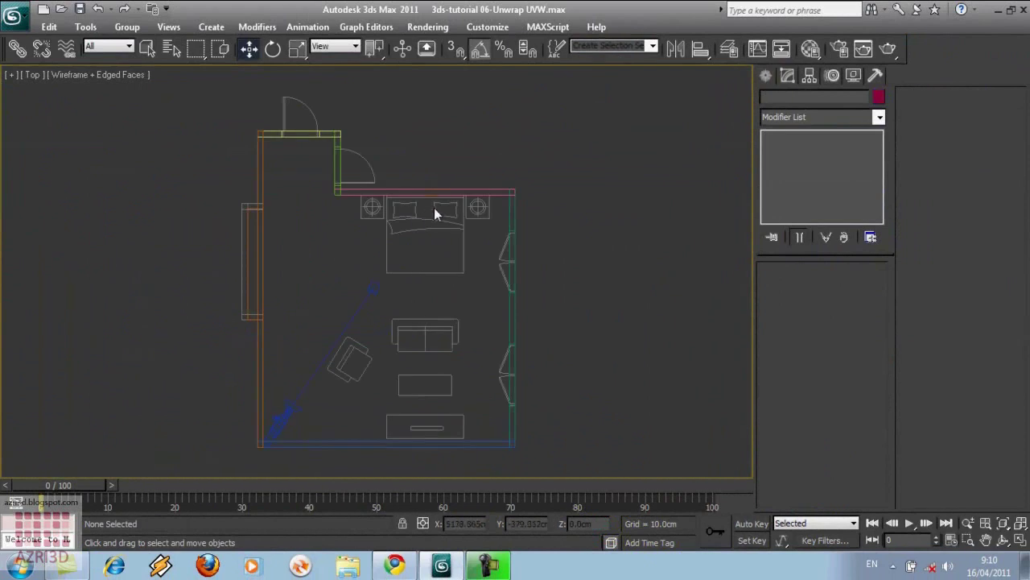
{"action": "left_click", "coordinate": [373, 287]}
{"action": "left_click_drag", "start_coordinate": [372, 288], "coordinate": [422, 225]}
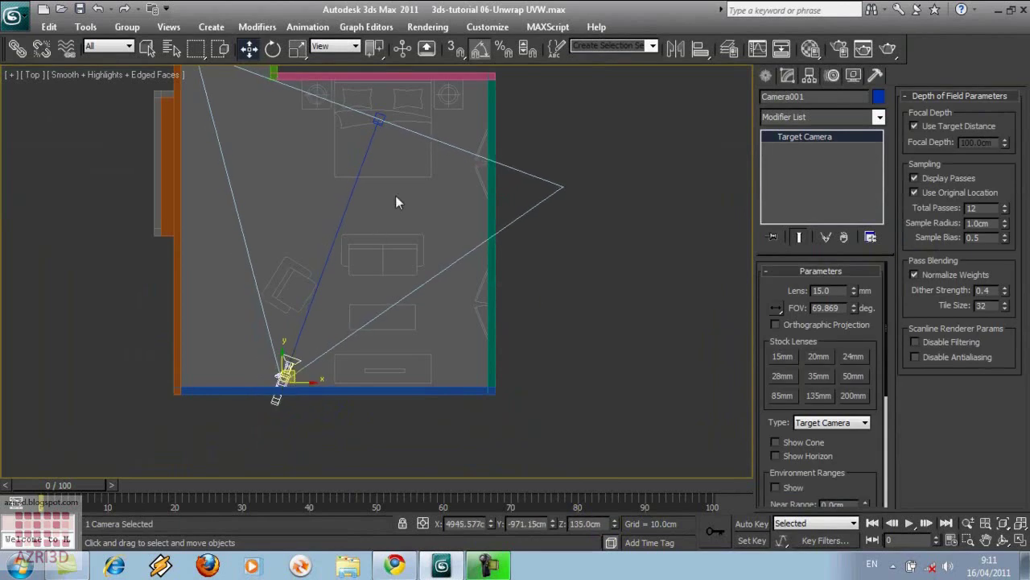
{"action": "left_click", "coordinate": [376, 119]}
{"action": "left_click_drag", "start_coordinate": [376, 119], "coordinate": [362, 106]}
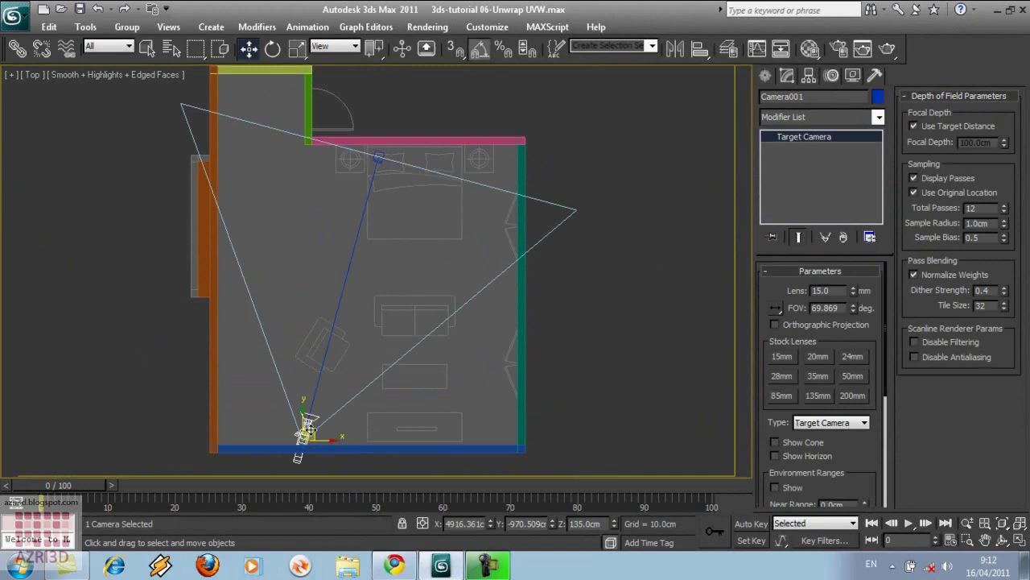
Adjust the camera's lens to 14 mm while looking through the camera view.
{"action": "key", "text": "c"}
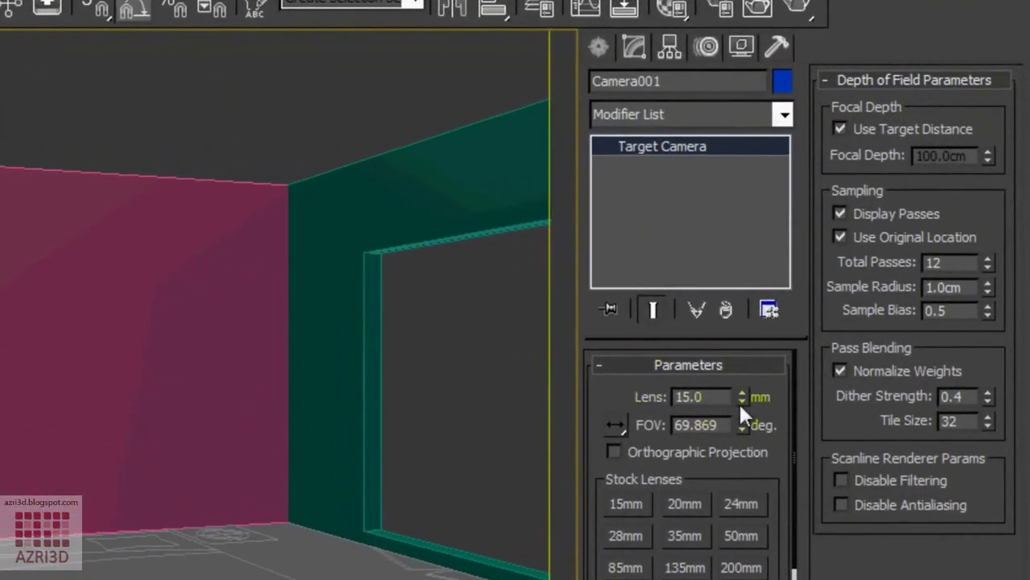
{"action": "left_click", "coordinate": [741, 401]}
{"action": "left_click", "coordinate": [740, 402]}
{"action": "left_click", "coordinate": [740, 402]}
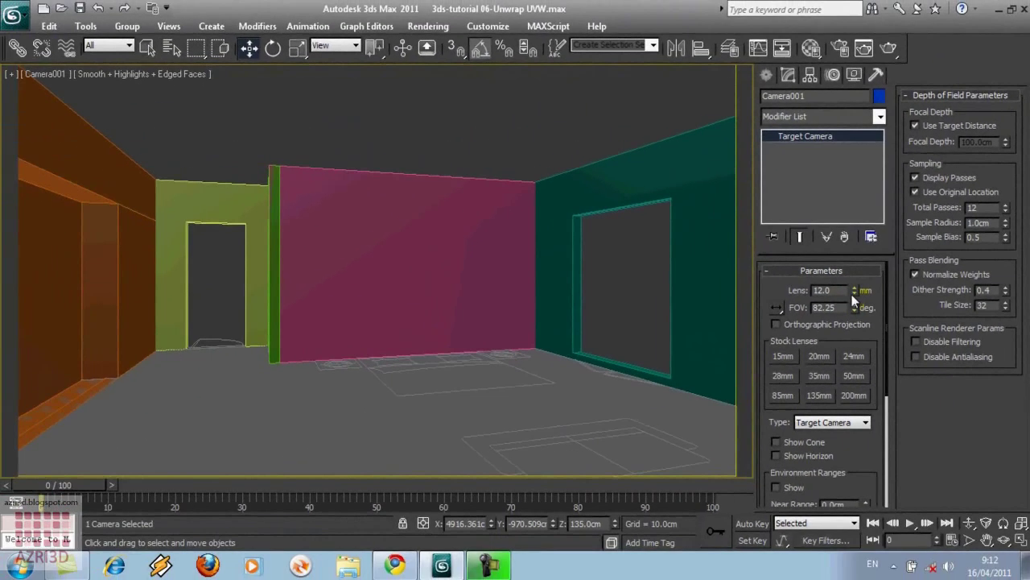
{"action": "left_click", "coordinate": [854, 287]}
{"action": "left_click", "coordinate": [855, 287]}
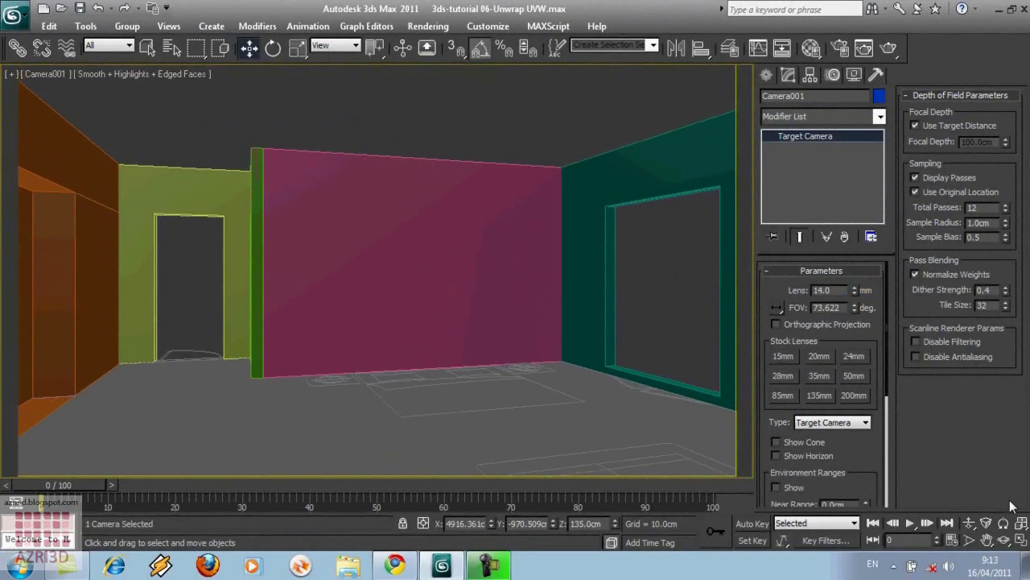
Truck the camera slightly to reframe the door, the wall behind the bed and the window.
{"action": "left_click", "coordinate": [988, 541]}
{"action": "left_click_drag", "start_coordinate": [555, 400], "coordinate": [521, 389]}
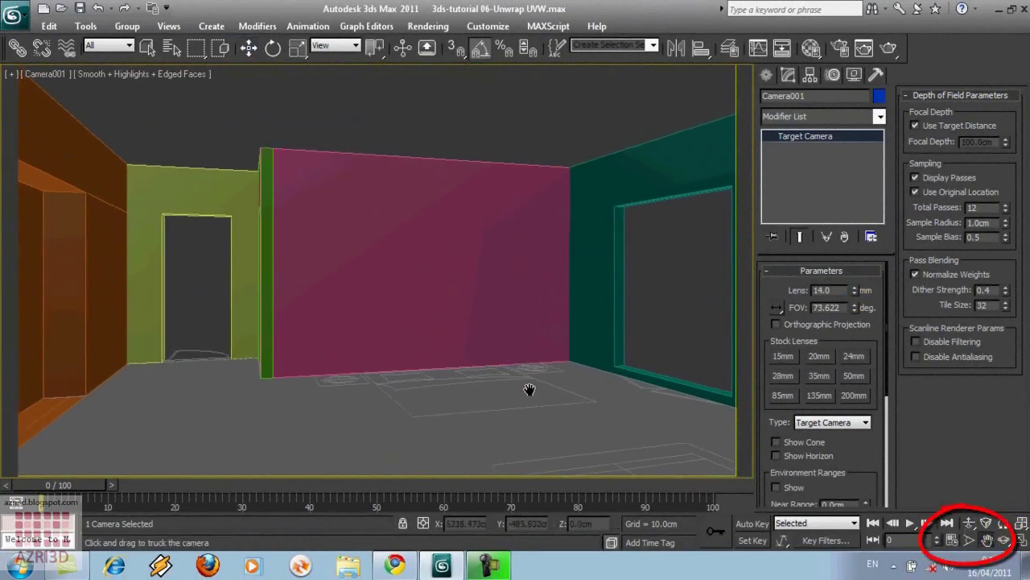
{"action": "left_click_drag", "start_coordinate": [529, 390], "coordinate": [534, 388]}
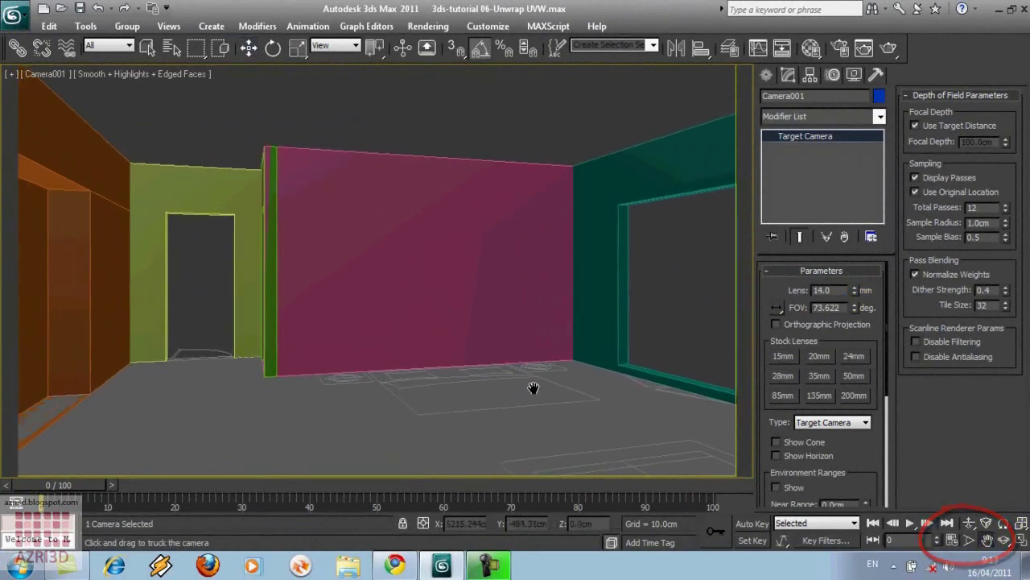
{"action": "right_click", "coordinate": [641, 274]}
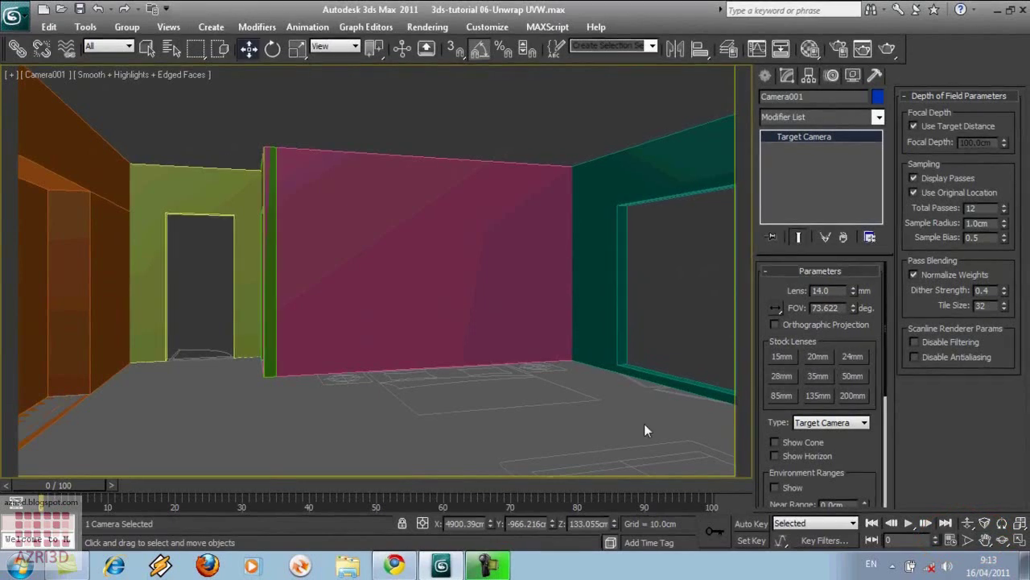
Select all the walls in the front view and assign the 02 - Default VRay material to them.
{"action": "key", "text": "f"}
{"action": "left_click", "coordinate": [636, 304]}
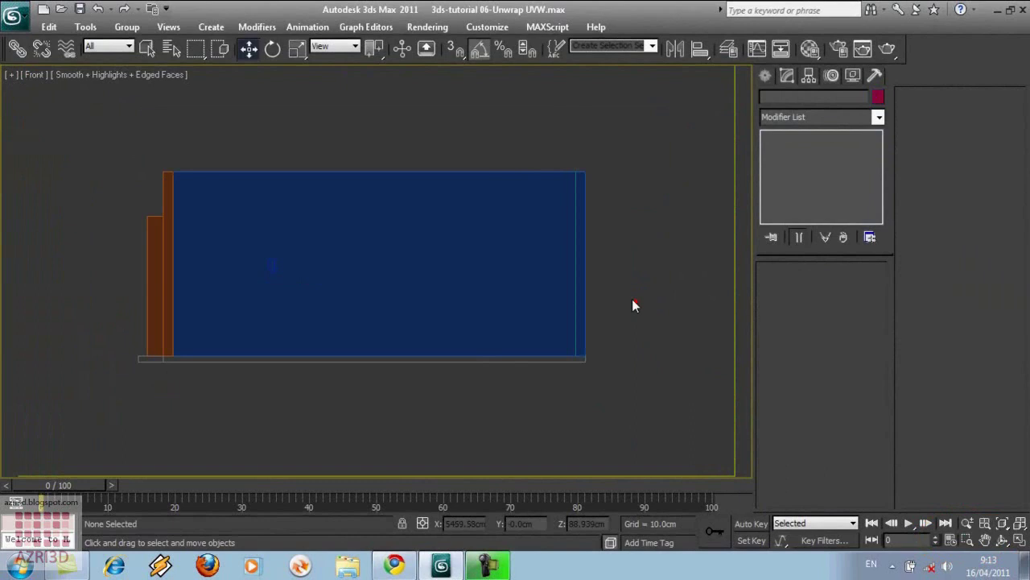
{"action": "key", "text": "F3"}
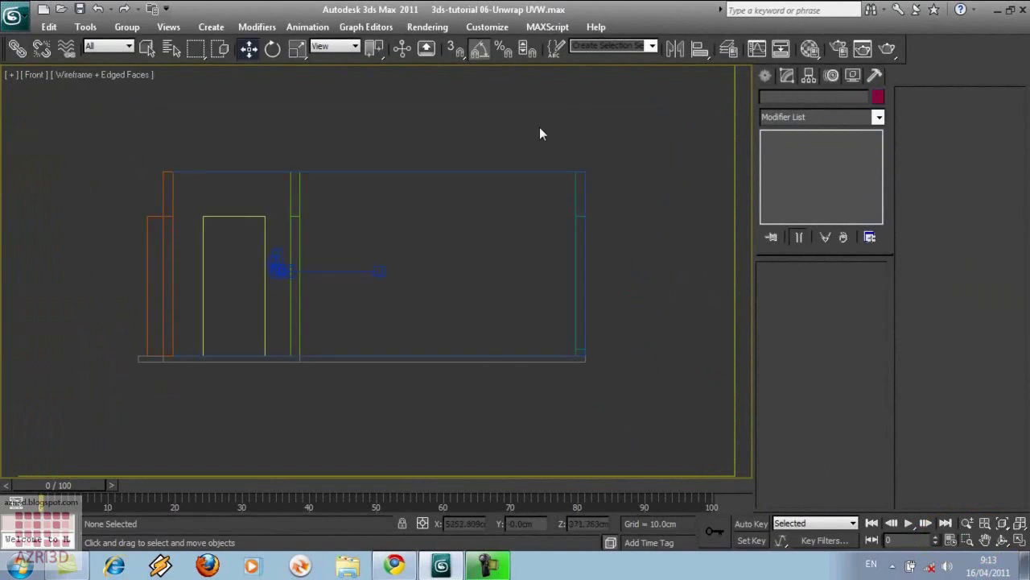
{"action": "left_click_drag", "start_coordinate": [597, 140], "coordinate": [103, 229]}
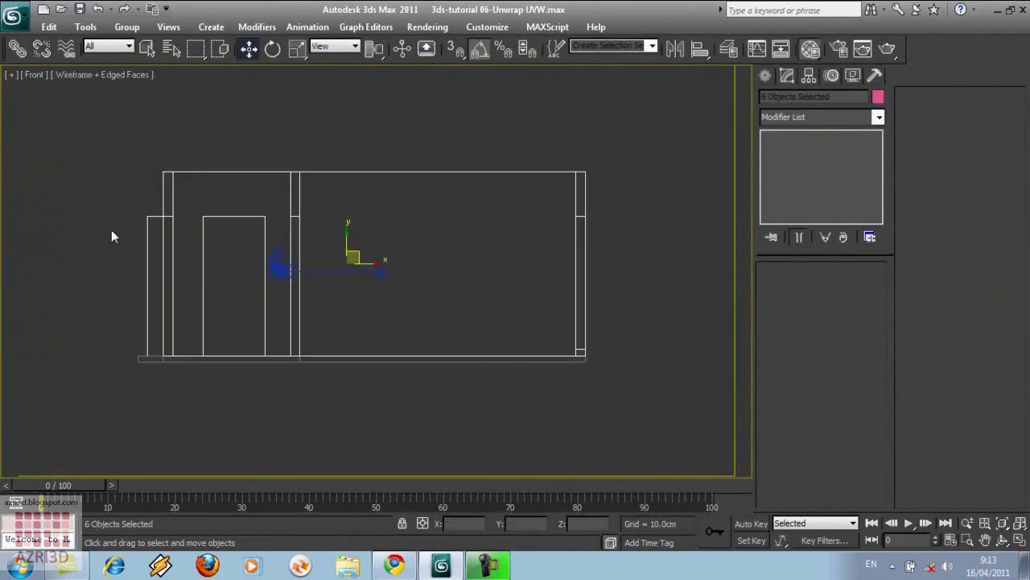
{"action": "key", "text": "m"}
{"action": "left_click", "coordinate": [213, 169]}
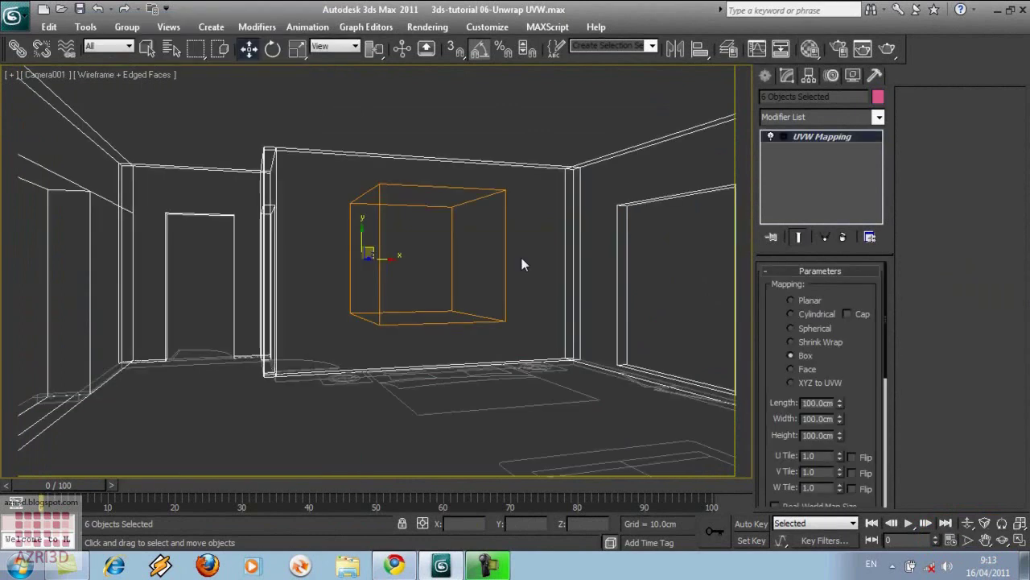
{"action": "key", "text": "F3"}
{"action": "left_click", "coordinate": [685, 314]}
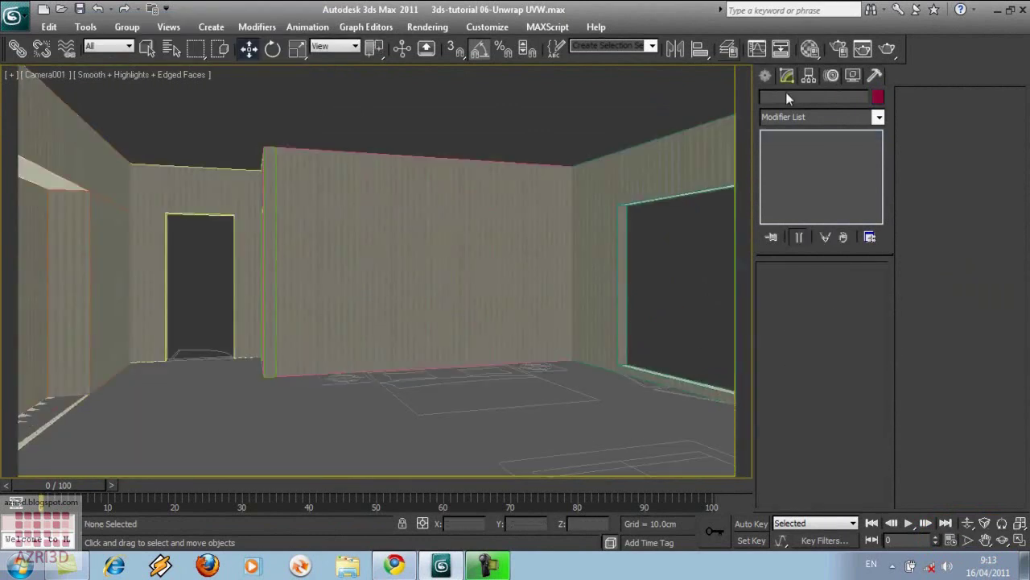
Unfreeze the frozen floor object in the camera view.
{"action": "left_click", "coordinate": [853, 76]}
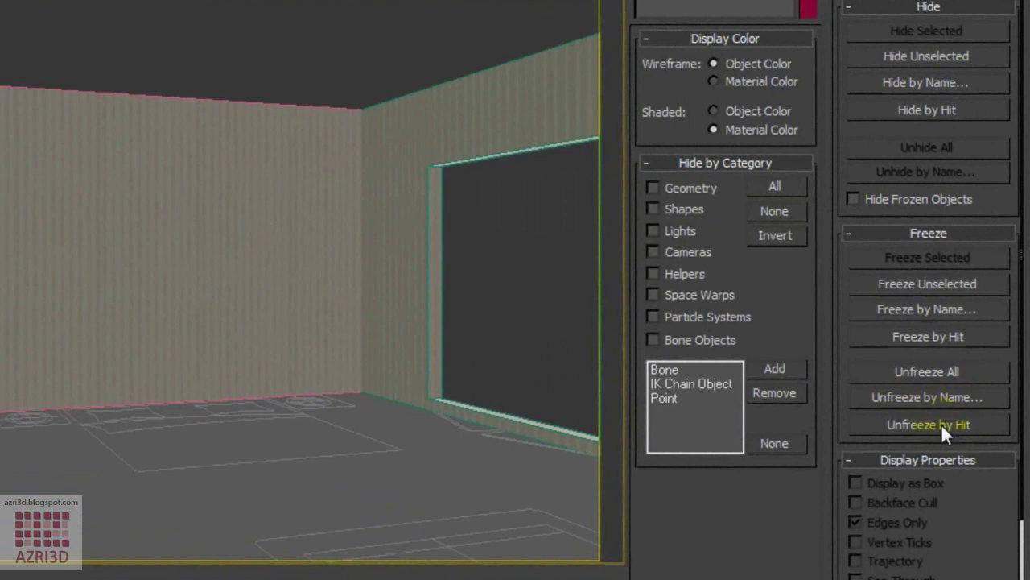
{"action": "left_click", "coordinate": [941, 424]}
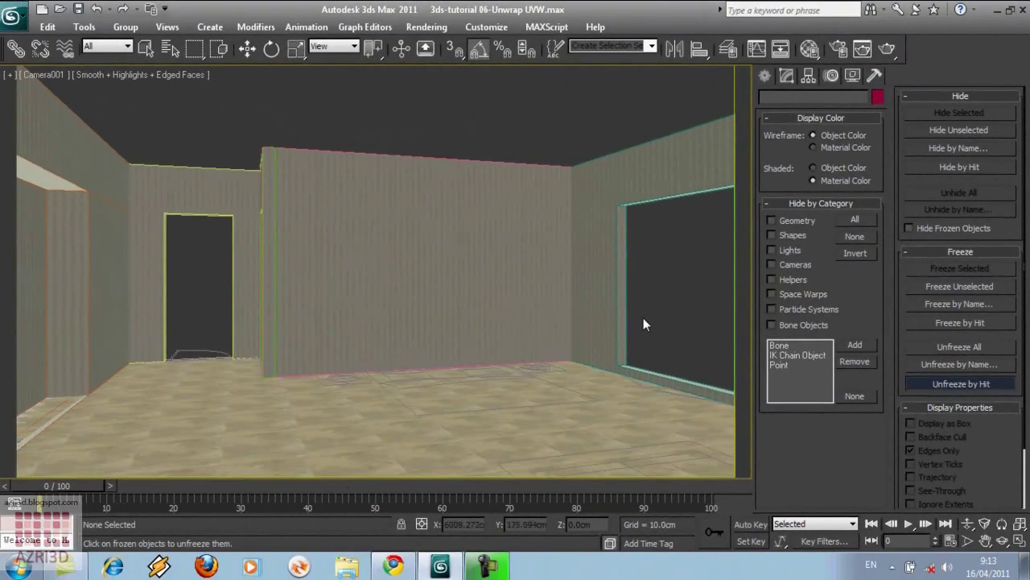
{"action": "left_click", "coordinate": [643, 318]}
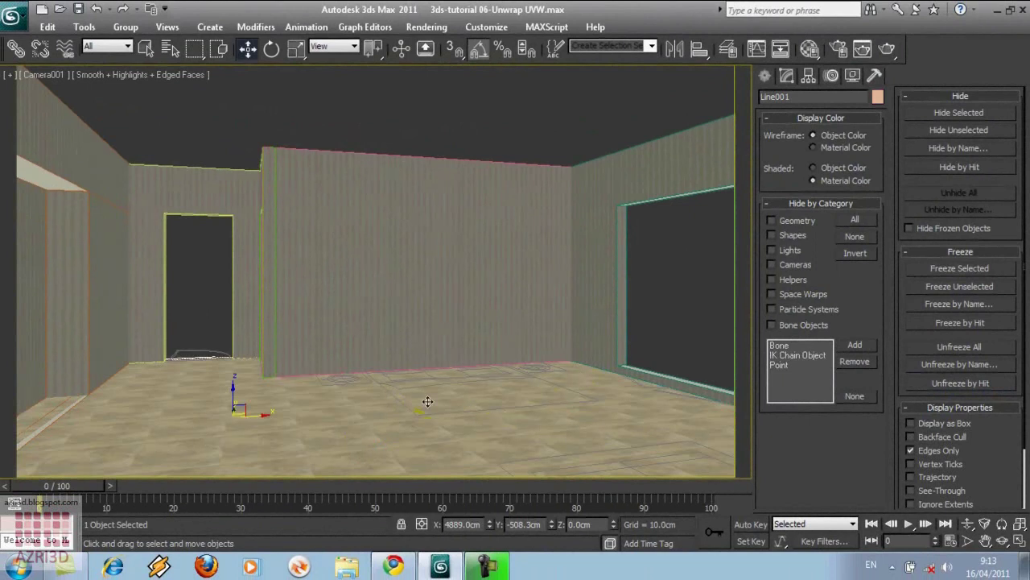
Clone the floor upward as the ceiling and set the copy's Z position to 290 cm.
{"action": "mouse_move", "coordinate": [231, 390]}
{"action": "left_mouse_down"}
{"action": "mouse_move", "coordinate": [232, 211]}
{"action": "mouse_move", "coordinate": [259, 95]}
{"action": "left_mouse_up"}
{"action": "left_click", "coordinate": [515, 348]}
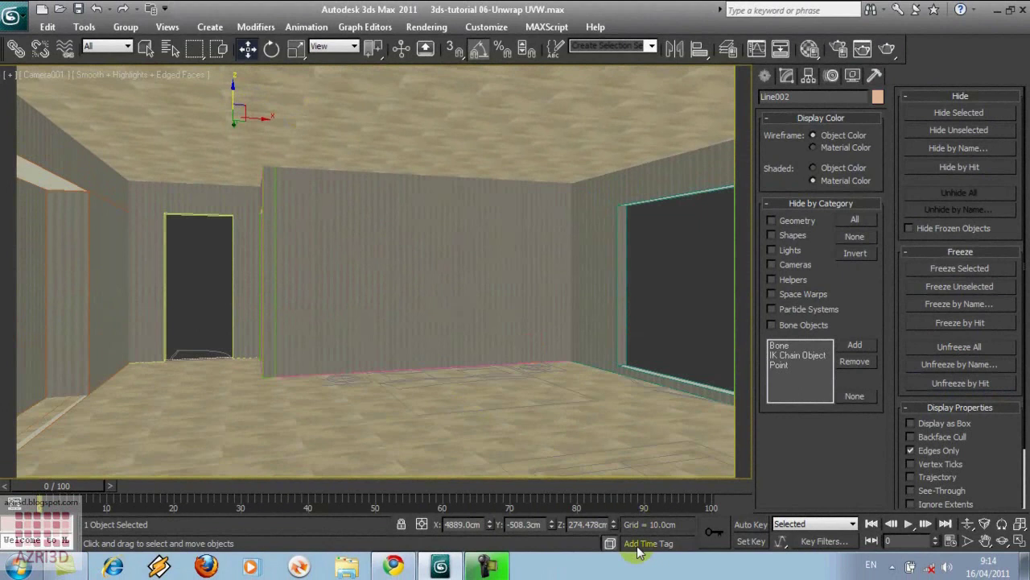
{"action": "double_click", "coordinate": [588, 524]}
{"action": "type", "text": "290"}
{"action": "key", "text": "Return"}
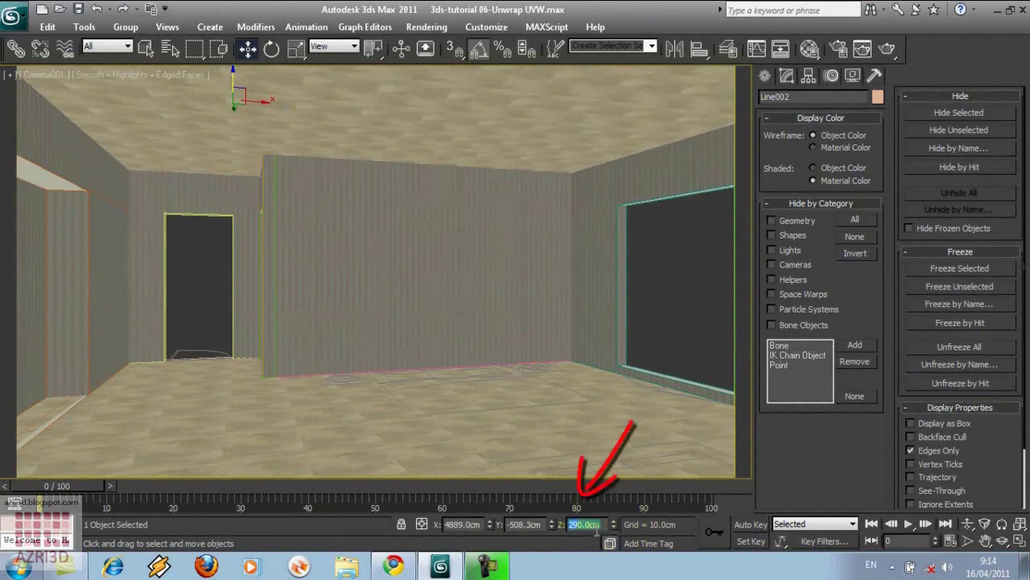
Assign a plain white material to the ceiling.
{"action": "key", "text": "m"}
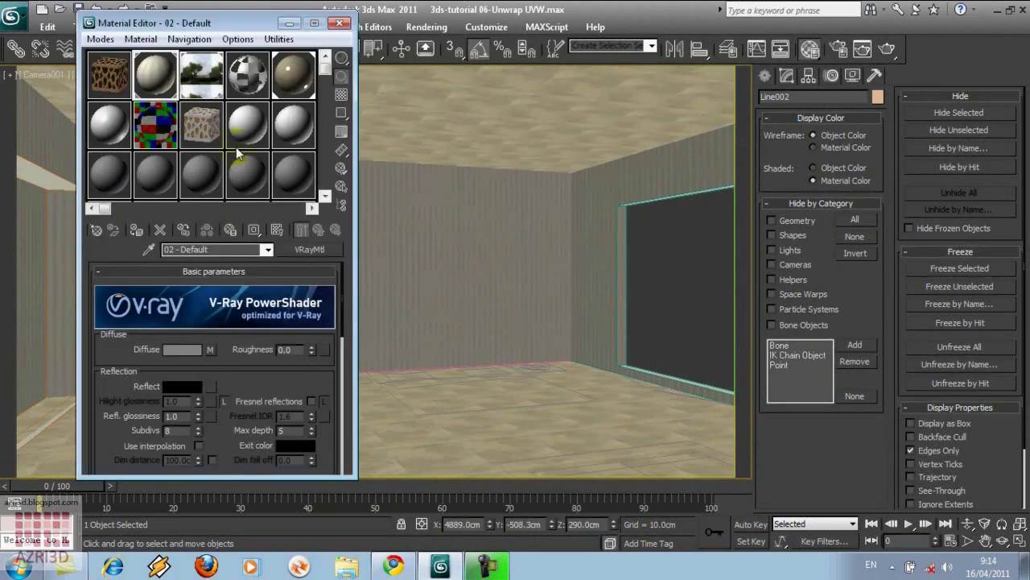
{"action": "left_click", "coordinate": [243, 141]}
{"action": "left_click", "coordinate": [141, 233]}
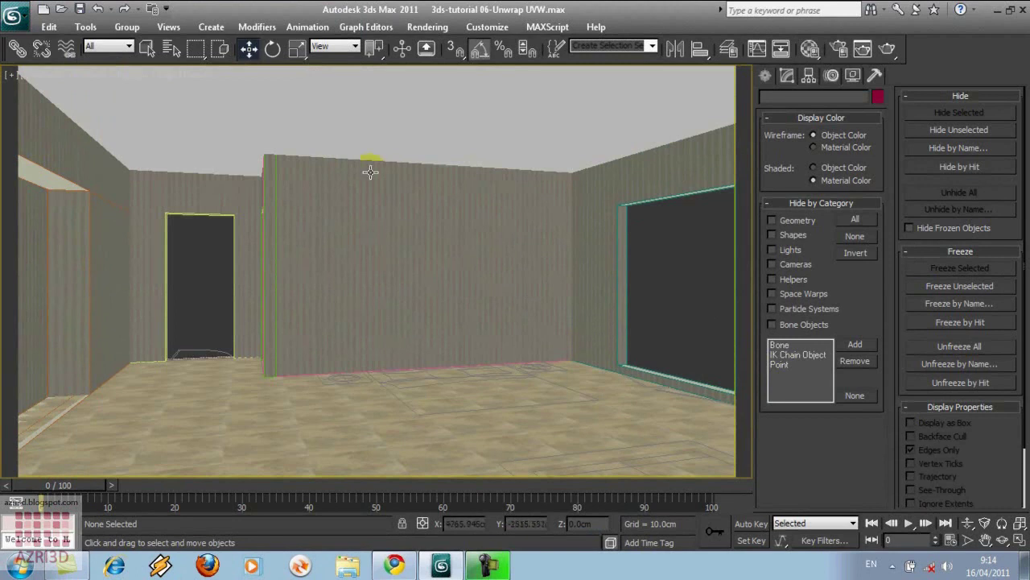
Choose Back Panel.max from the 3DS-Tutorial06-Unwrap UVW folder as the file to merge into the scene.
{"action": "left_click", "coordinate": [15, 16]}
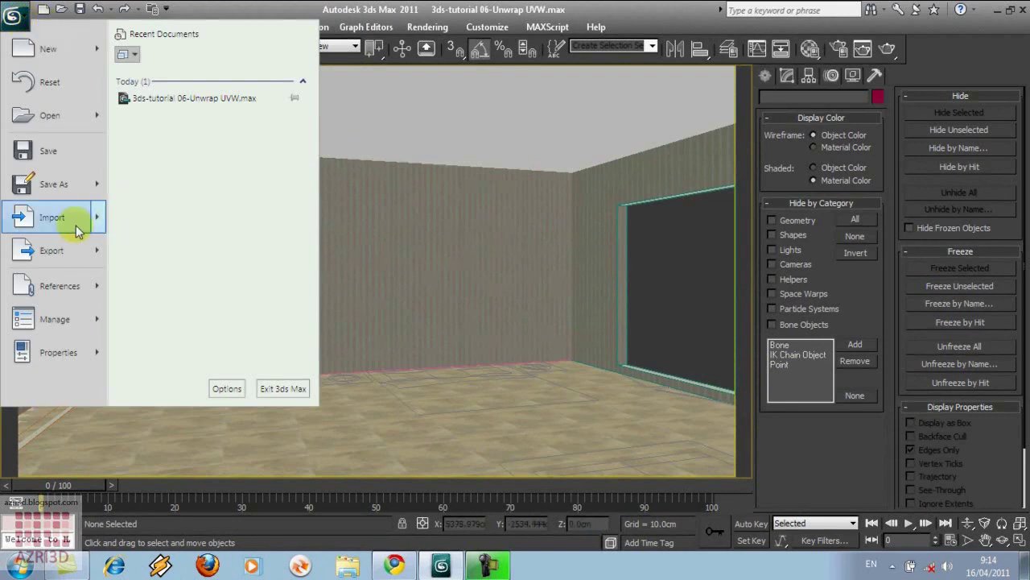
{"action": "mouse_move", "coordinate": [78, 221]}
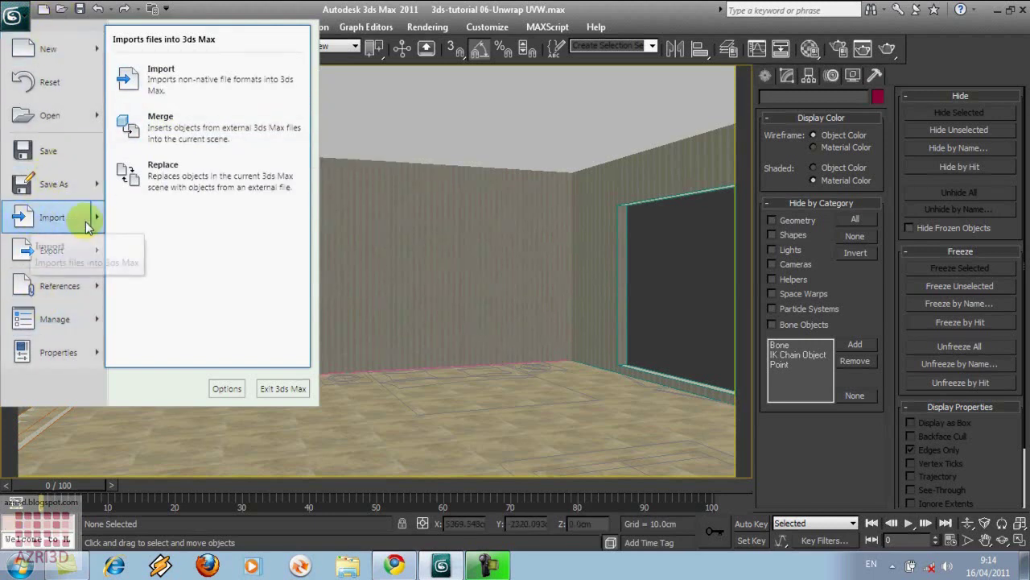
{"action": "left_click", "coordinate": [155, 125]}
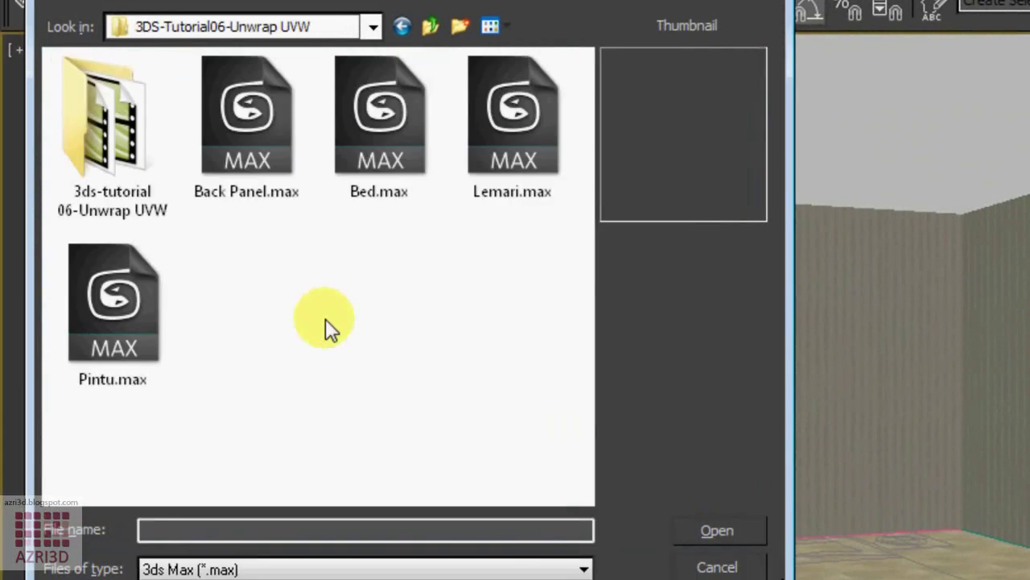
{"action": "left_click", "coordinate": [246, 128]}
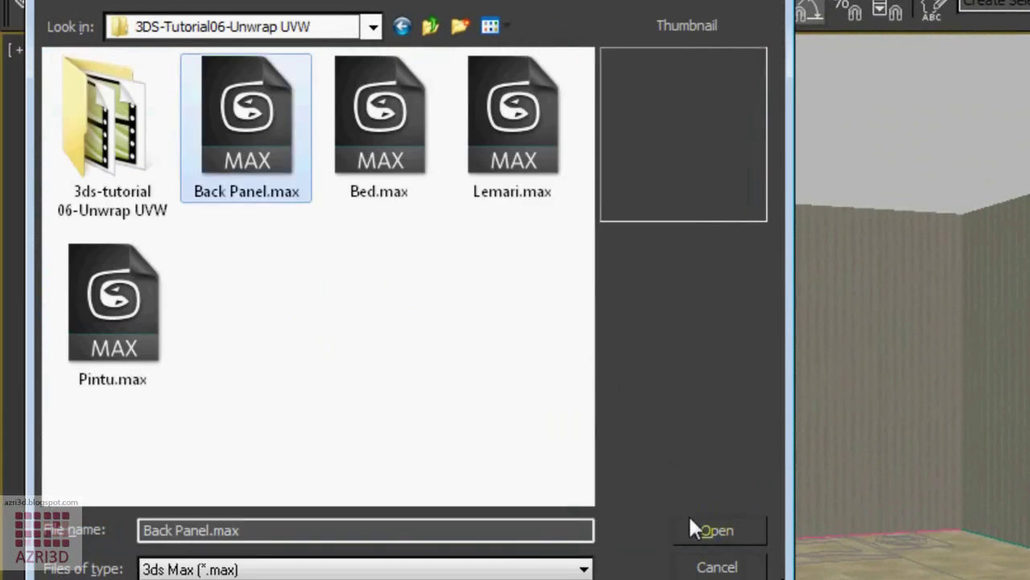
{"action": "left_click", "coordinate": [694, 529]}
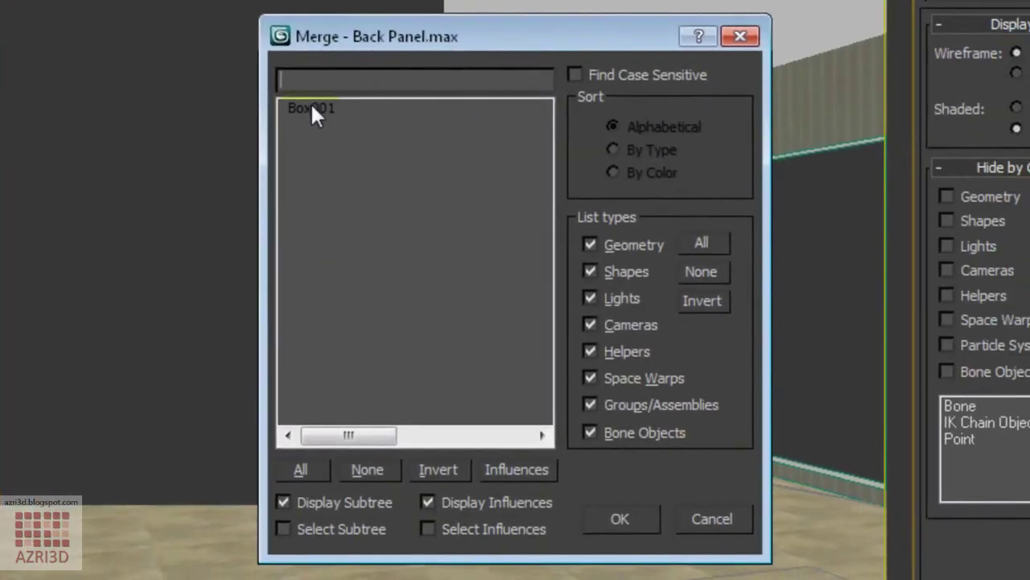
Merge Box001 from the file with lights and cameras excluded, auto-renaming all duplicate object names.
{"action": "left_click", "coordinate": [312, 113]}
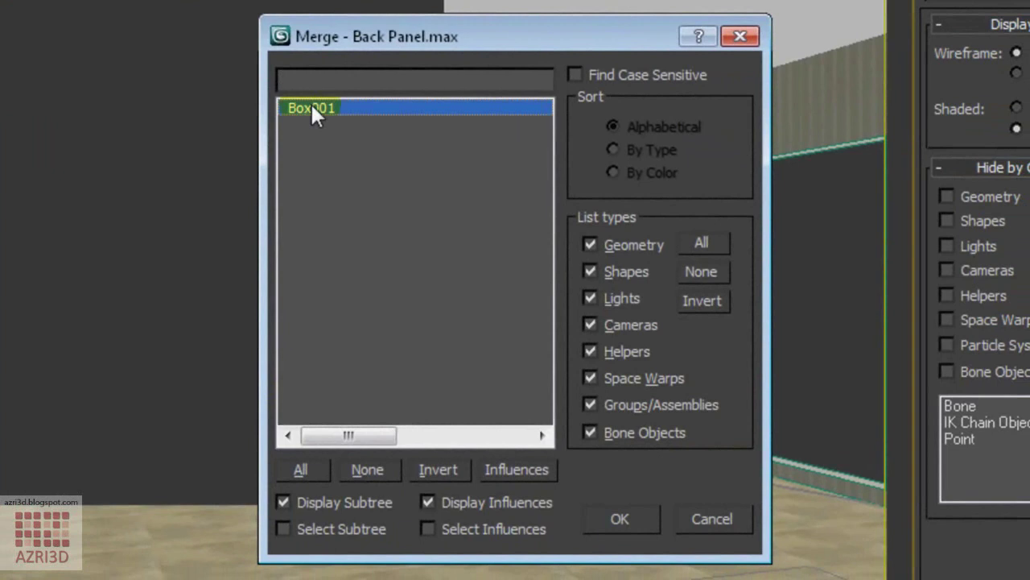
{"action": "left_click", "coordinate": [616, 296]}
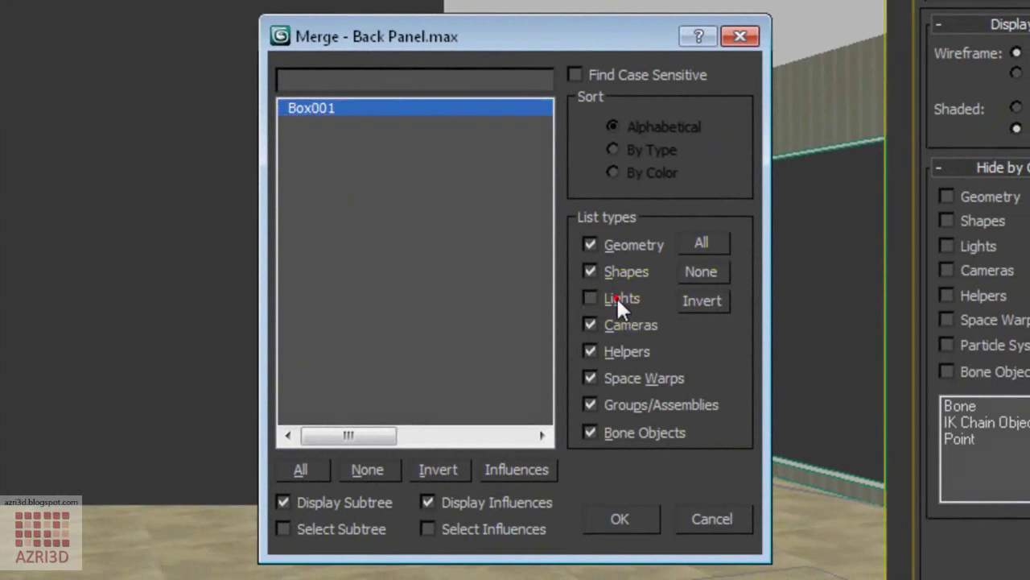
{"action": "left_click", "coordinate": [634, 326]}
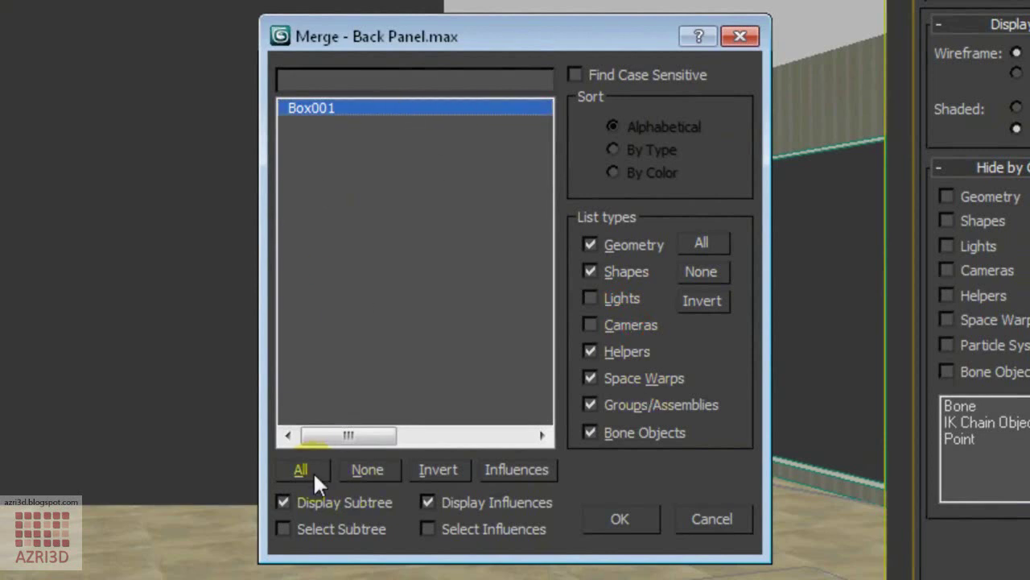
{"action": "left_click", "coordinate": [620, 519]}
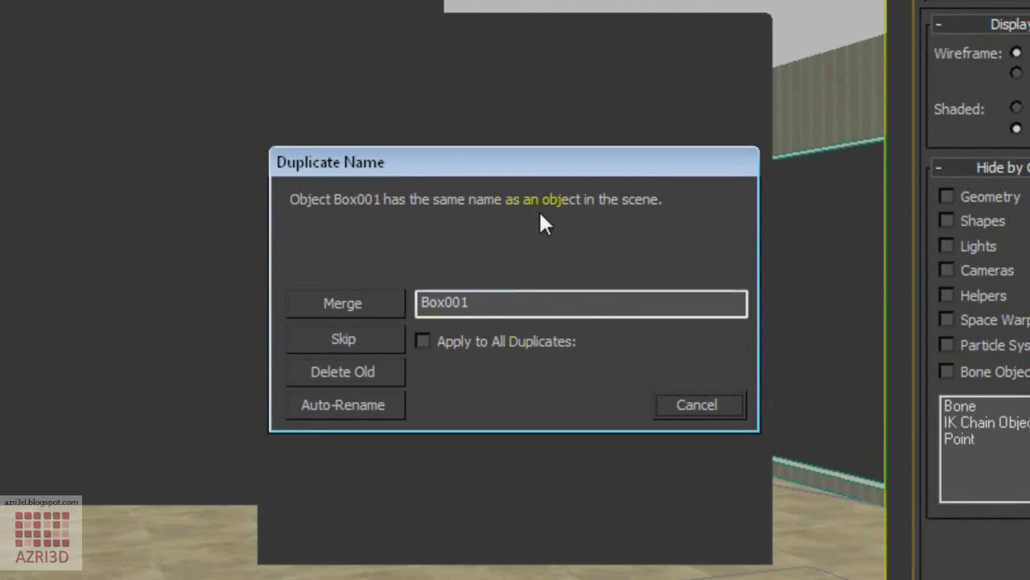
{"action": "left_click", "coordinate": [461, 346]}
{"action": "left_click", "coordinate": [372, 405]}
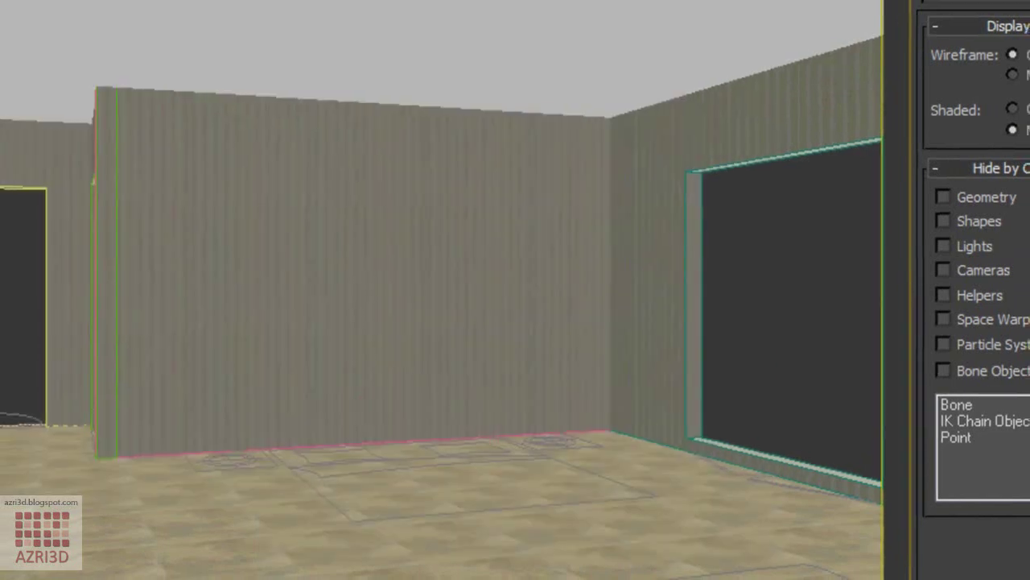
Move the merged back panel in the top view against the wall behind the head of the bed.
{"action": "key", "text": "t"}
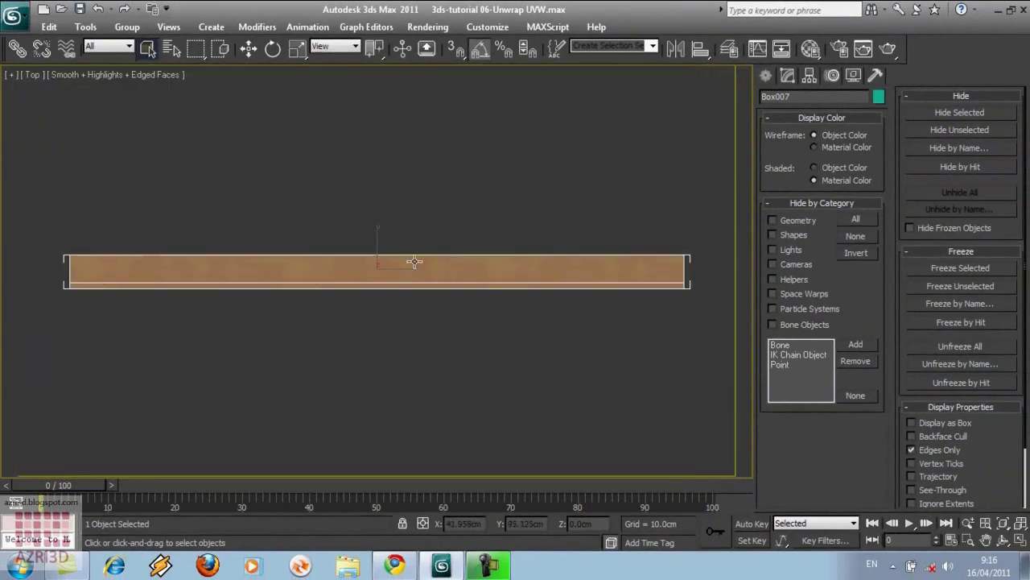
{"action": "middle_click_drag", "start_coordinate": [441, 354], "coordinate": [517, 188]}
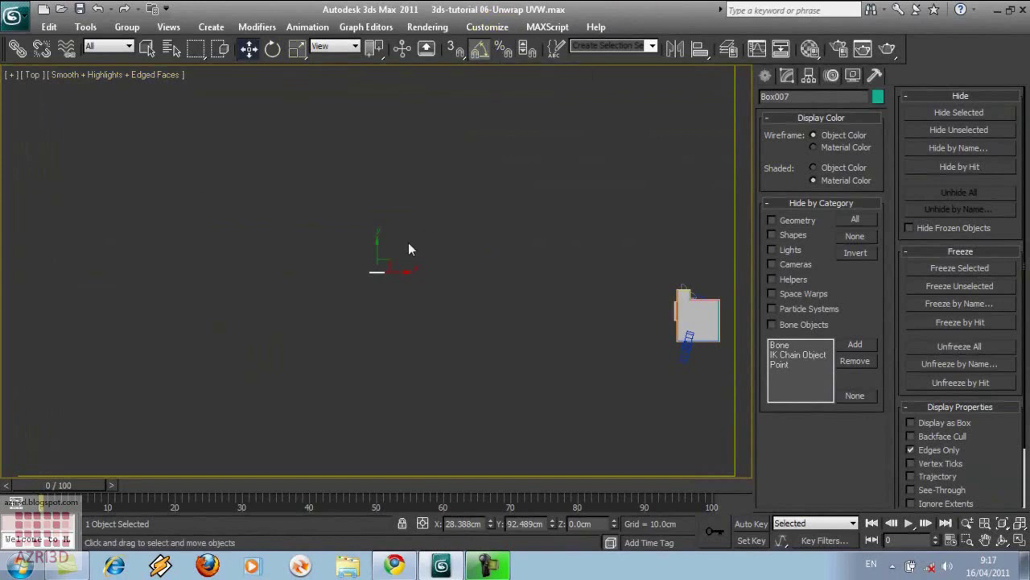
{"action": "key", "text": "z"}
{"action": "key", "text": "F3"}
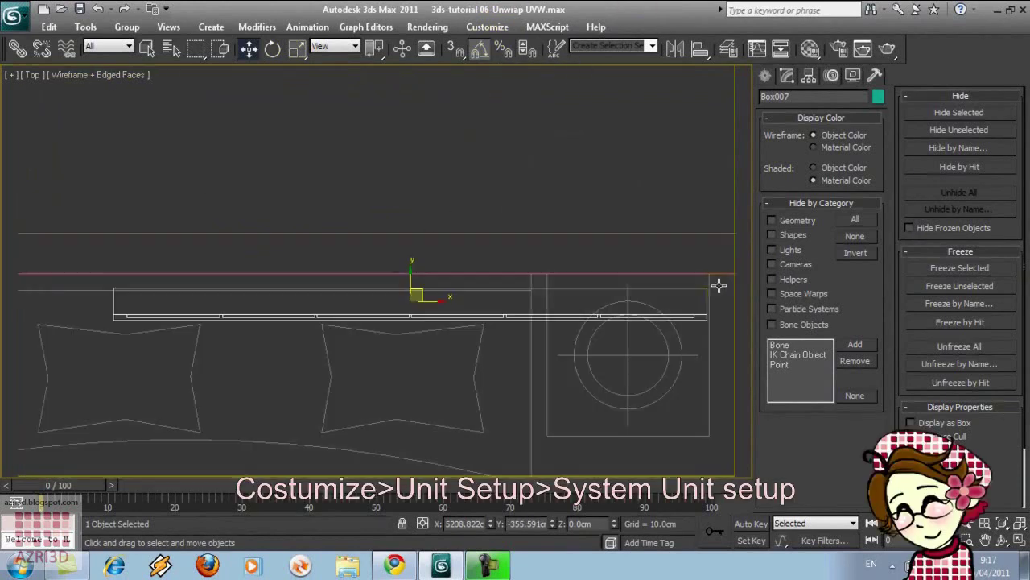
{"action": "scroll", "coordinate": [602, 334], "scroll_direction": "down", "scroll_amount": 5}
{"action": "left_click_drag", "start_coordinate": [401, 271], "coordinate": [343, 262]}
{"action": "key", "text": "c"}
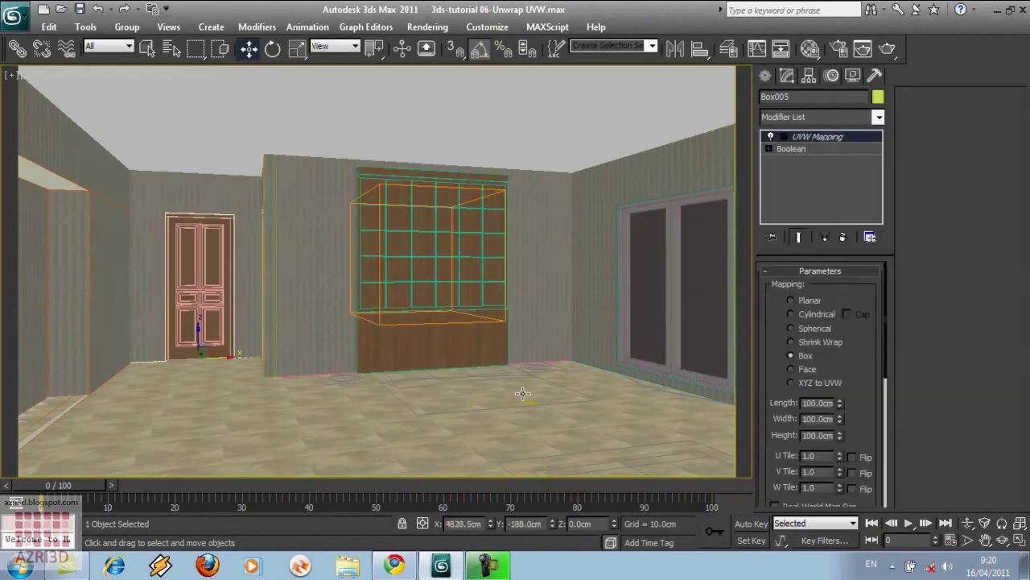
Clone the bed's headboard group in the top view.
{"action": "left_click", "coordinate": [524, 396]}
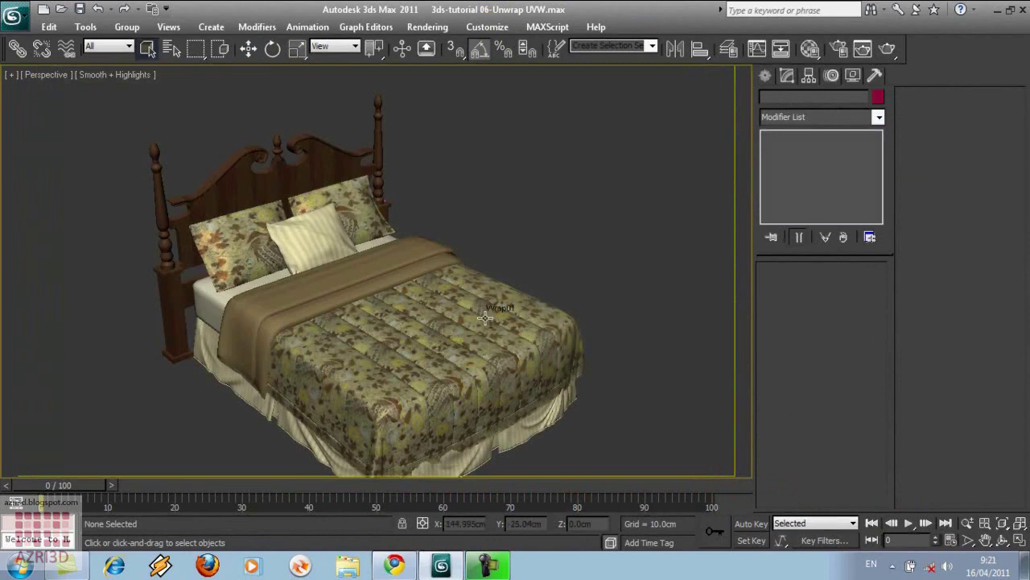
{"action": "left_click", "coordinate": [322, 167]}
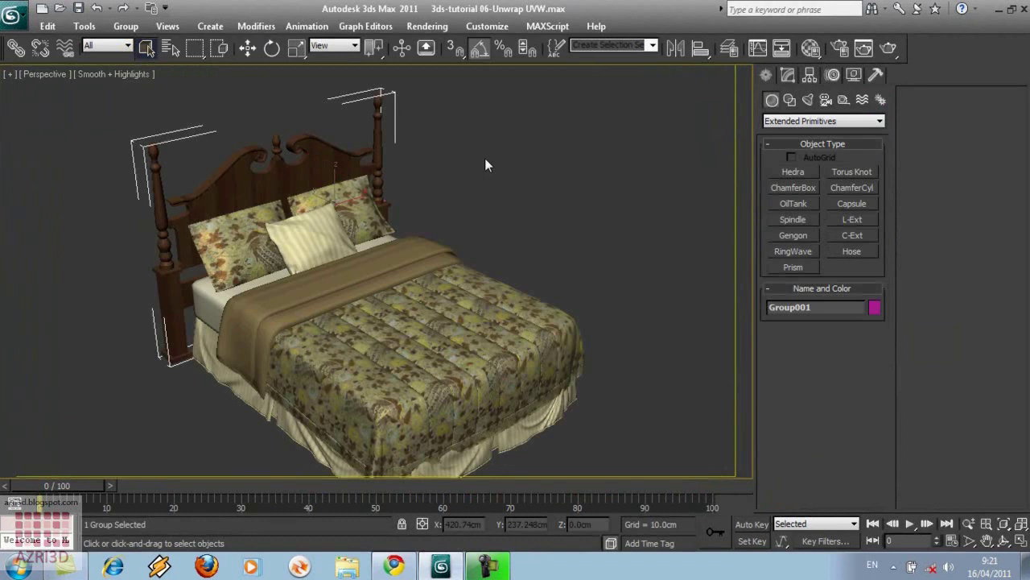
{"action": "key", "text": "w"}
{"action": "key", "text": "t"}
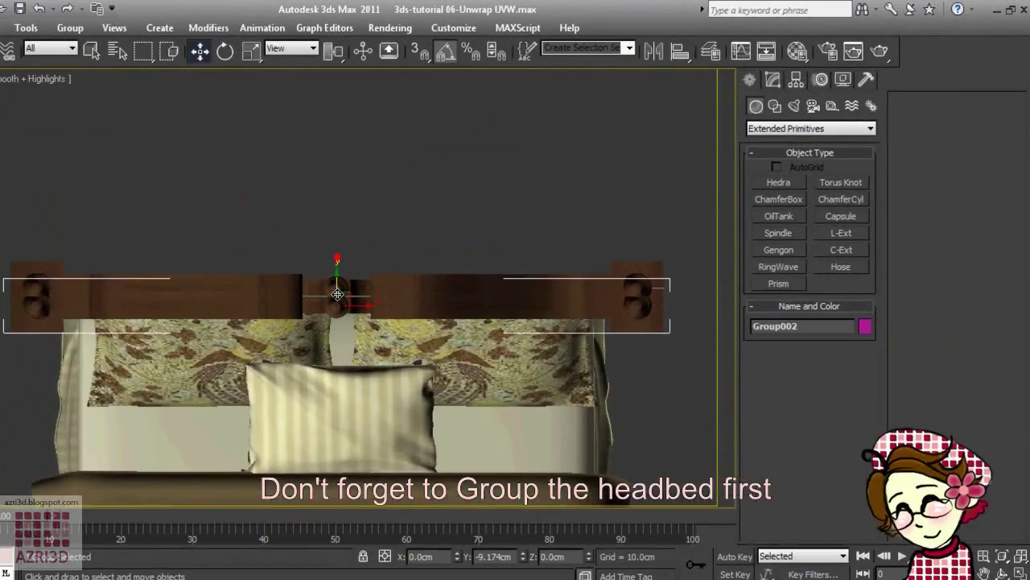
{"action": "left_click_drag", "start_coordinate": [408, 269], "coordinate": [407, 242], "text": "shift"}
{"action": "left_click", "coordinate": [434, 232]}
Move the cloned headboard to the foot of the bed, at about -148 cm in Y.
{"action": "left_click", "coordinate": [518, 341]}
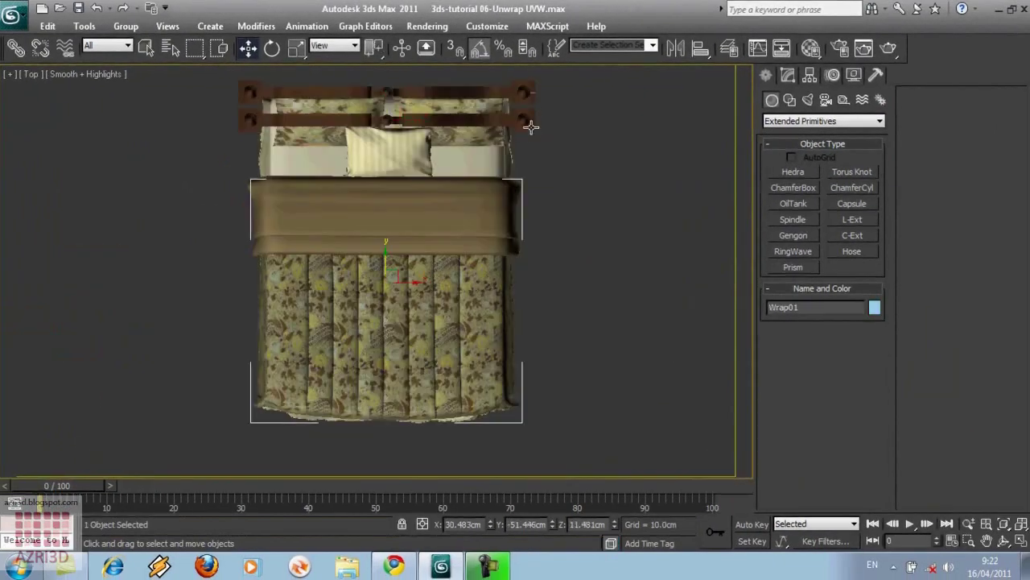
{"action": "left_click", "coordinate": [531, 126]}
{"action": "left_click_drag", "start_coordinate": [531, 127], "coordinate": [531, 379]}
{"action": "key", "text": "p"}
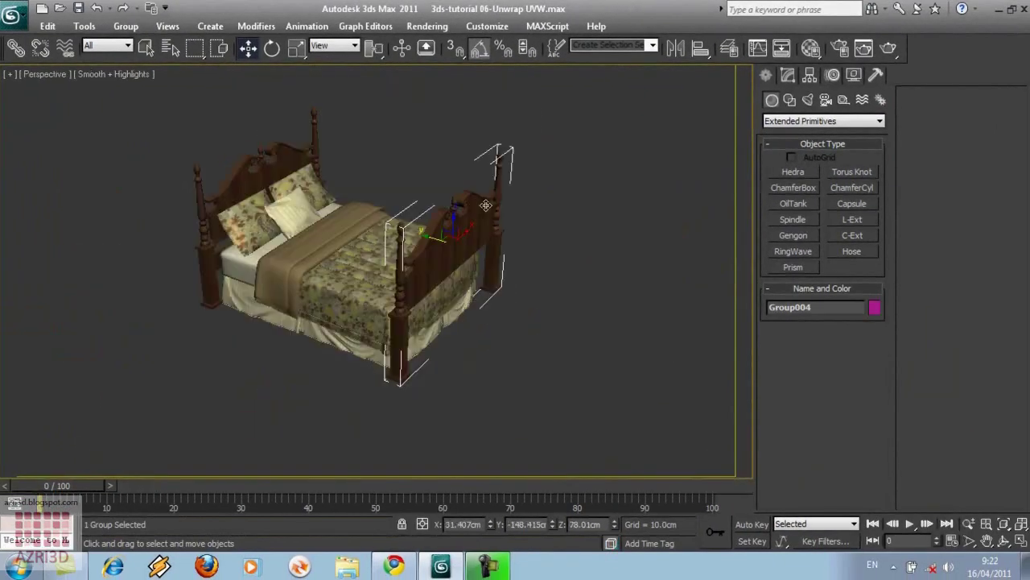
Ungroup the footboard and lower its carved panel.
{"action": "left_click", "coordinate": [125, 26]}
{"action": "left_click", "coordinate": [140, 64]}
{"action": "left_click_drag", "start_coordinate": [481, 181], "coordinate": [483, 221]}
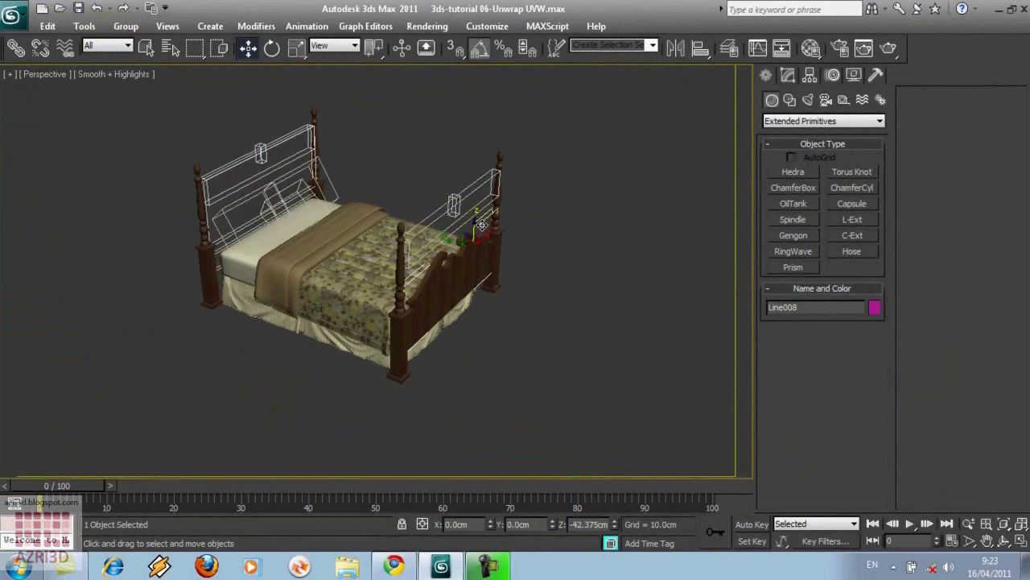
{"action": "left_click", "coordinate": [483, 200]}
Select the five footboard parts without the bedding and group them as Group003.
{"action": "left_click_drag", "start_coordinate": [363, 98], "coordinate": [572, 404]}
{"action": "left_click_drag", "start_coordinate": [342, 368], "coordinate": [251, 164], "text": "alt"}
{"action": "left_click", "coordinate": [126, 26]}
{"action": "left_click", "coordinate": [133, 42]}
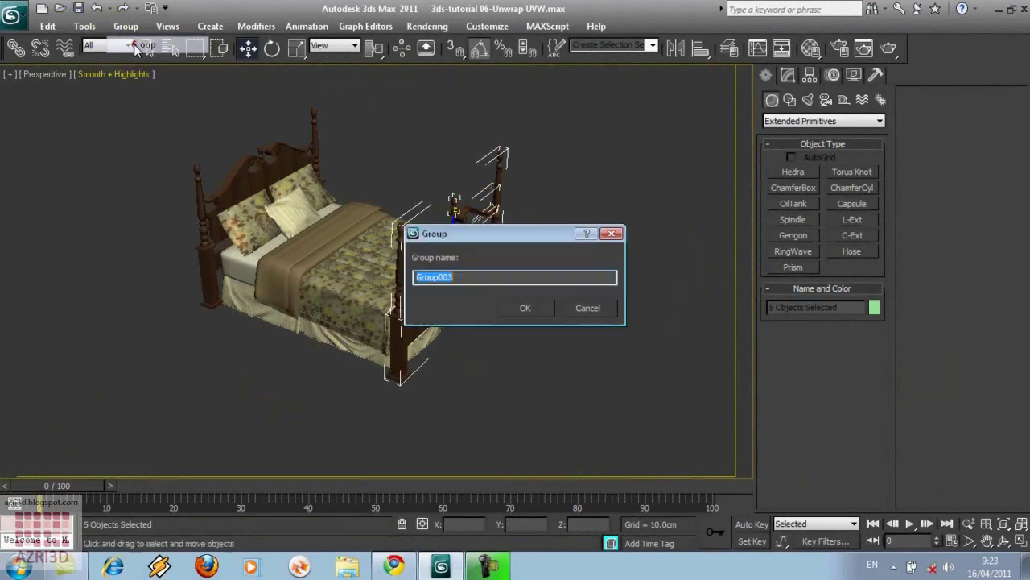
{"action": "left_click", "coordinate": [546, 305]}
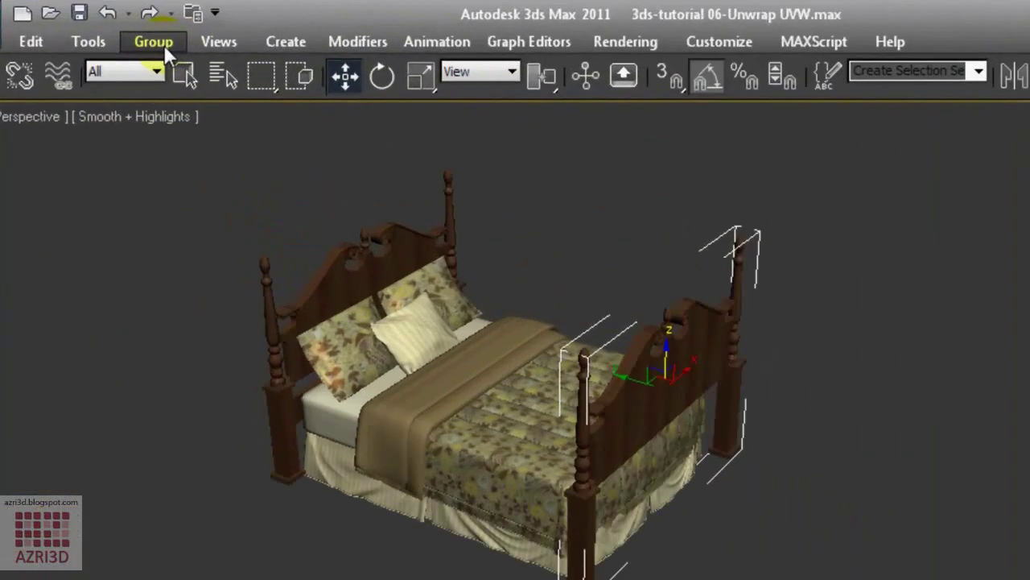
Open the footboard group and lower its carved panel, centre finial and turned post tops together by about 39 cm.
{"action": "left_click", "coordinate": [164, 45]}
{"action": "left_click", "coordinate": [176, 131]}
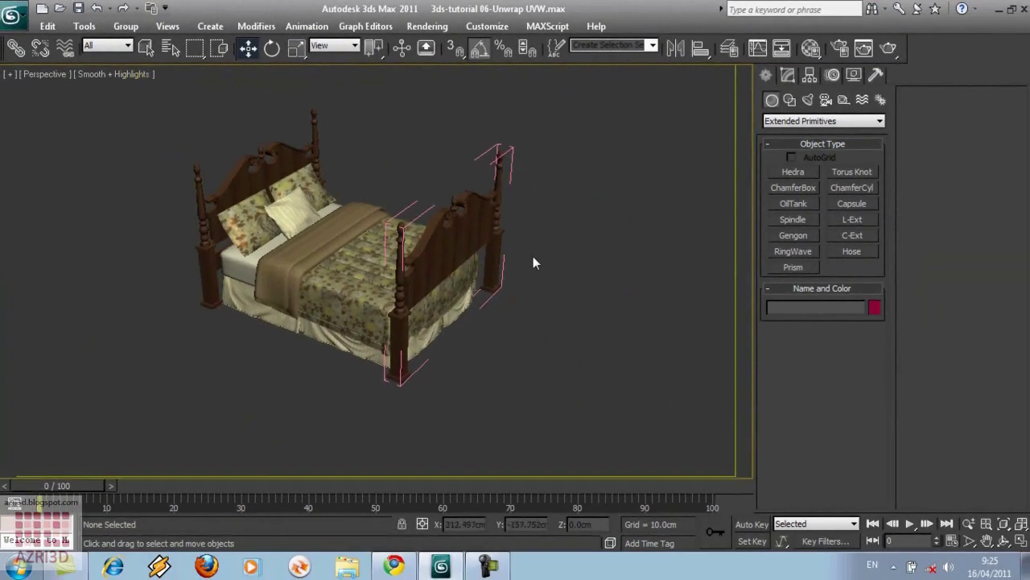
{"action": "left_click", "coordinate": [473, 230]}
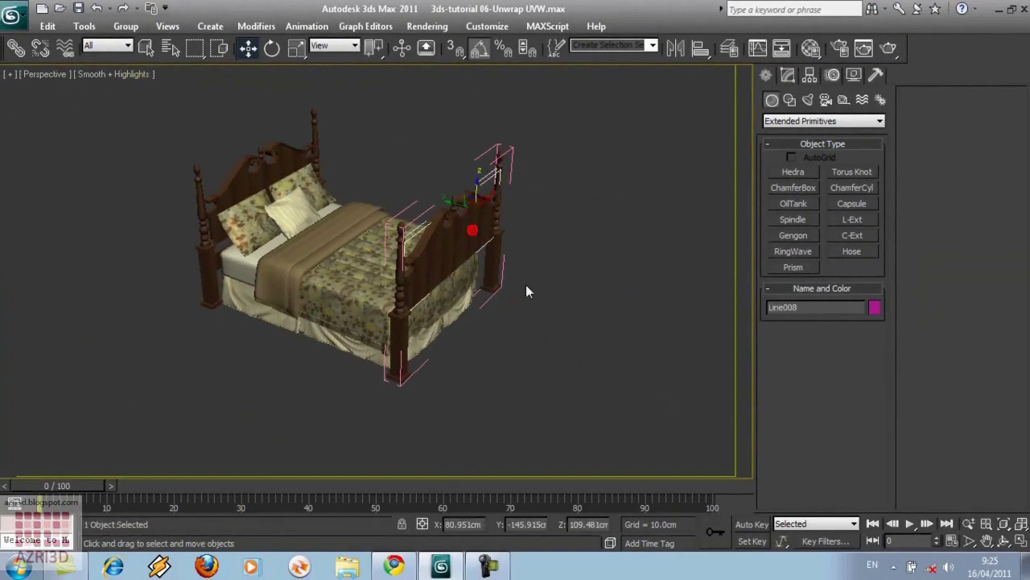
{"action": "scroll", "coordinate": [526, 284], "scroll_direction": "up", "scroll_amount": 3}
{"action": "scroll", "coordinate": [526, 284], "scroll_direction": "down", "scroll_amount": 2}
{"action": "left_click", "coordinate": [459, 187]}
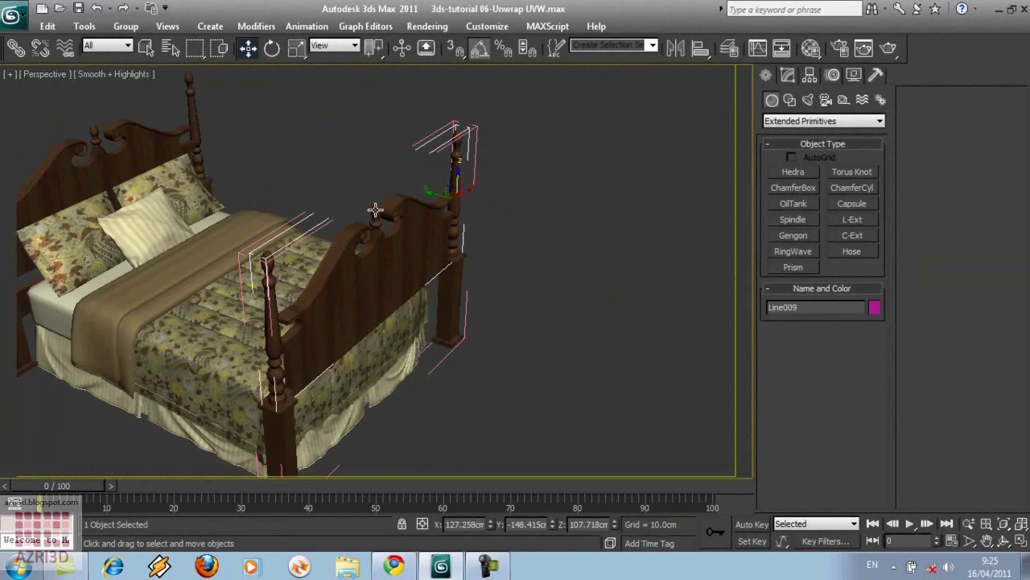
{"action": "left_click_drag", "start_coordinate": [375, 210], "coordinate": [376, 276]}
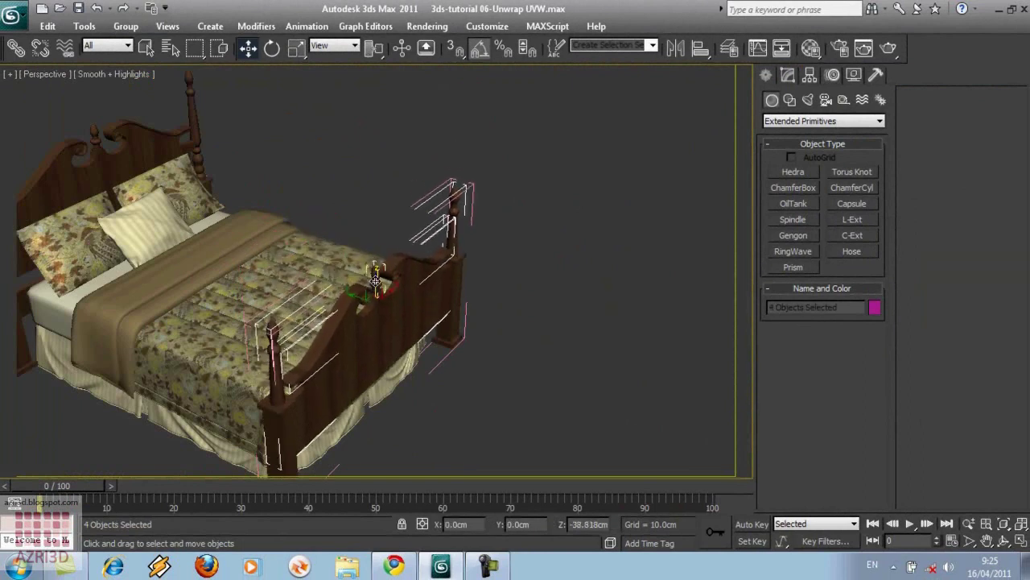
Close the footboard group and clear the selection.
{"action": "left_click", "coordinate": [126, 28]}
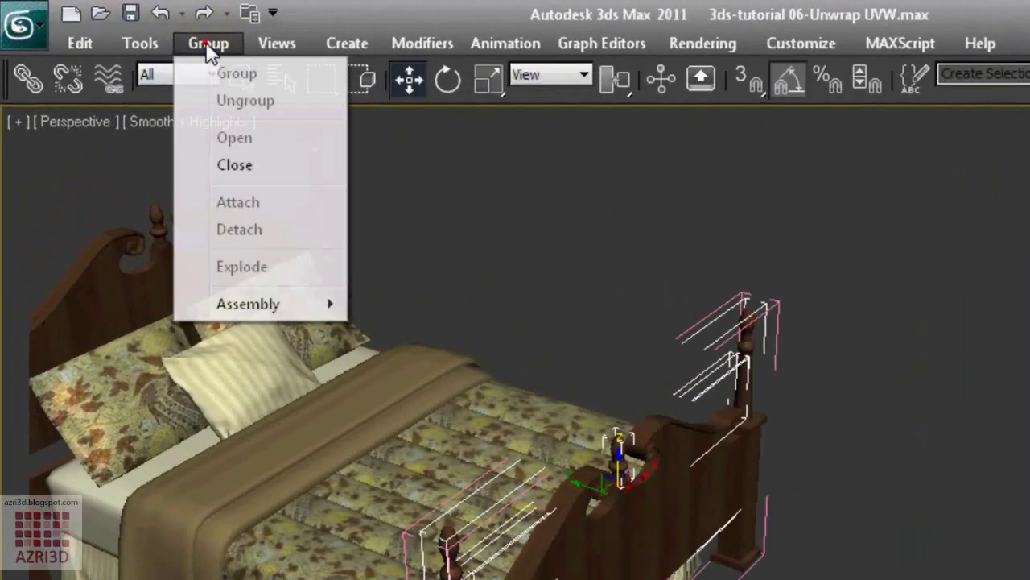
{"action": "left_click", "coordinate": [248, 169]}
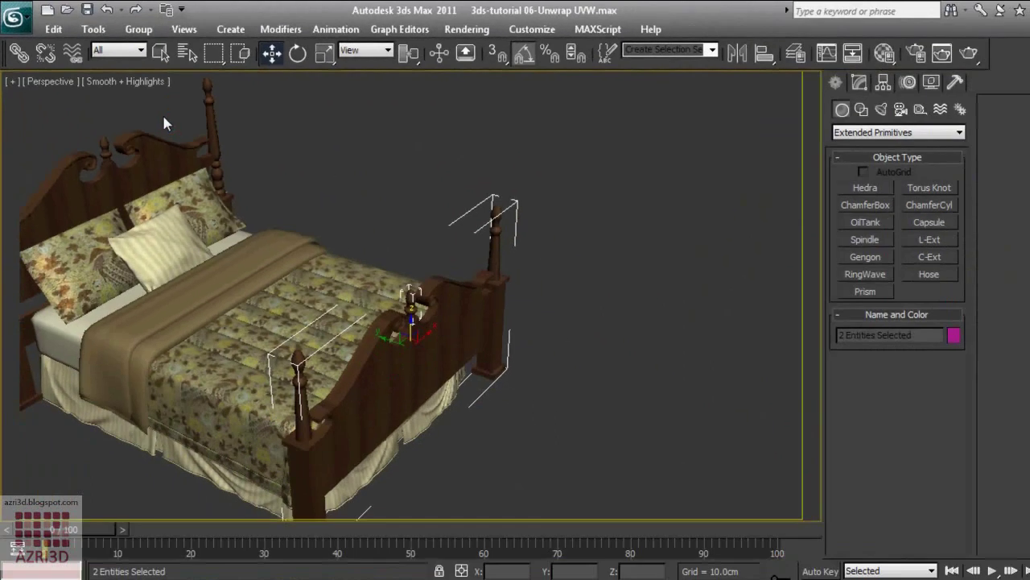
{"action": "left_click", "coordinate": [613, 301]}
{"action": "scroll", "coordinate": [642, 302], "scroll_direction": "down", "scroll_amount": 3}
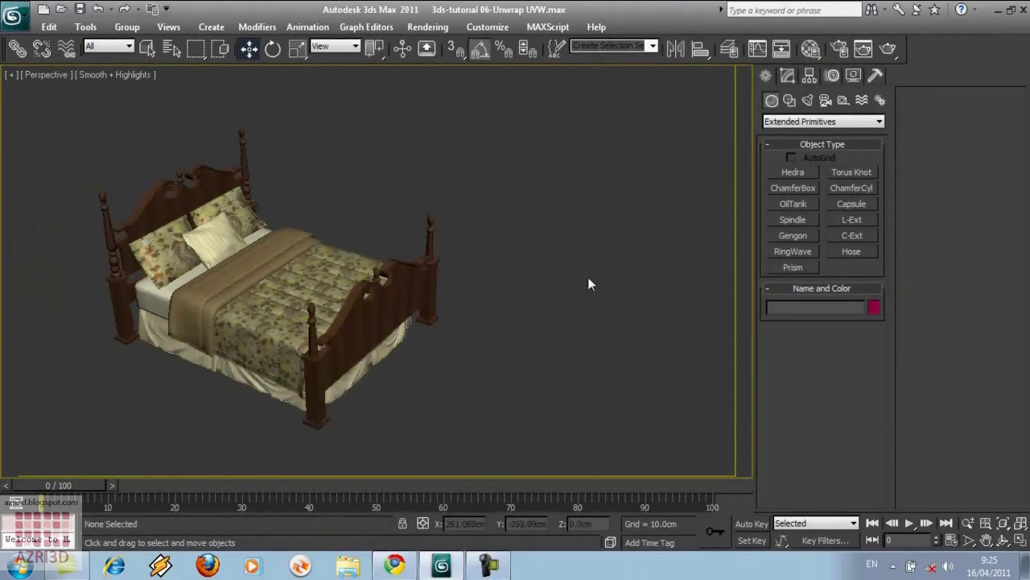
Select all the bed parts, including headboard, bedding and footboard, and group them as Bed.
{"action": "left_click_drag", "start_coordinate": [555, 151], "coordinate": [198, 430]}
{"action": "left_click_drag", "start_coordinate": [182, 394], "coordinate": [182, 396]}
{"action": "left_click", "coordinate": [126, 27]}
{"action": "left_click", "coordinate": [141, 42]}
{"action": "type", "text": "Bed"}
{"action": "key", "text": "Return"}
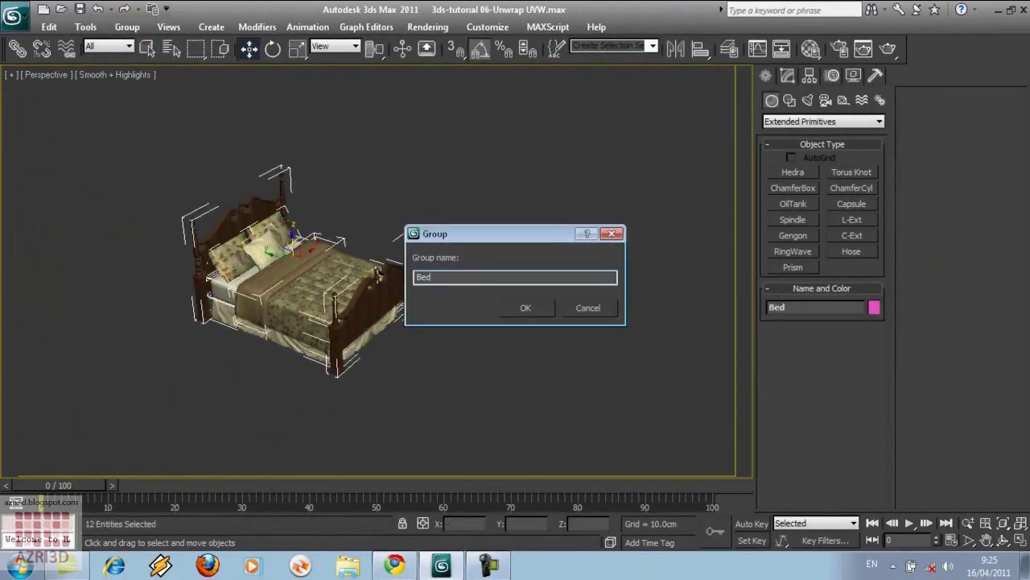
Move the bed into the room in the top view, centring it on the back panel at about X 5151 cm.
{"action": "key", "text": "t"}
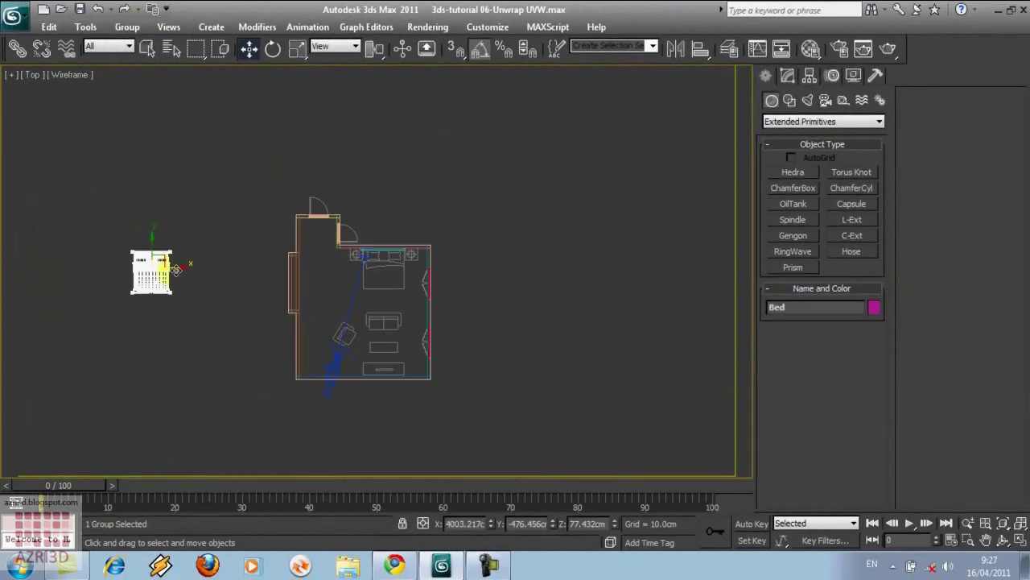
{"action": "left_click_drag", "start_coordinate": [150, 265], "coordinate": [399, 272]}
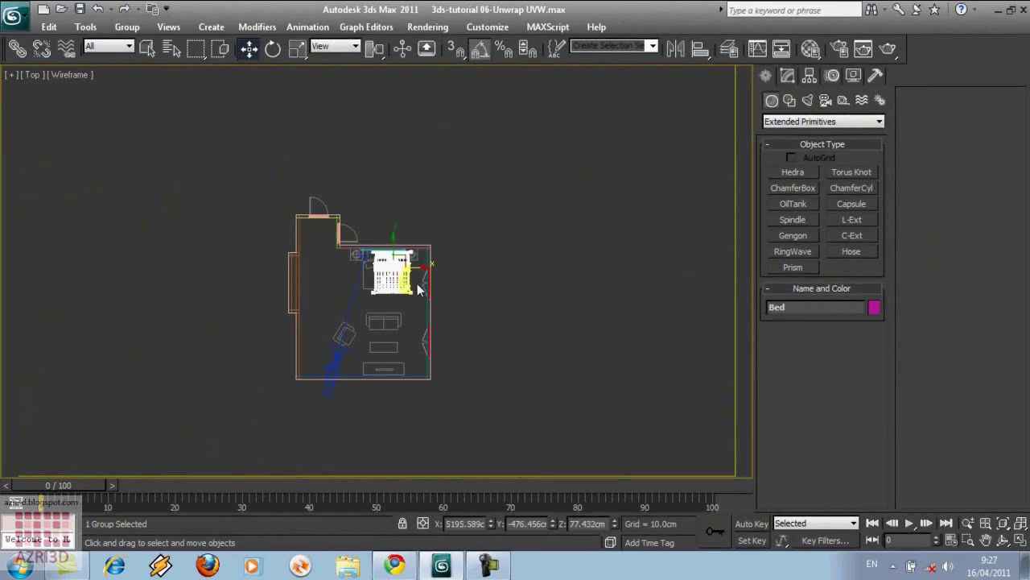
{"action": "key", "text": "z"}
{"action": "mouse_move", "coordinate": [413, 235]}
{"action": "left_mouse_down"}
{"action": "mouse_move", "coordinate": [338, 231]}
{"action": "mouse_move", "coordinate": [347, 239]}
{"action": "left_mouse_up"}
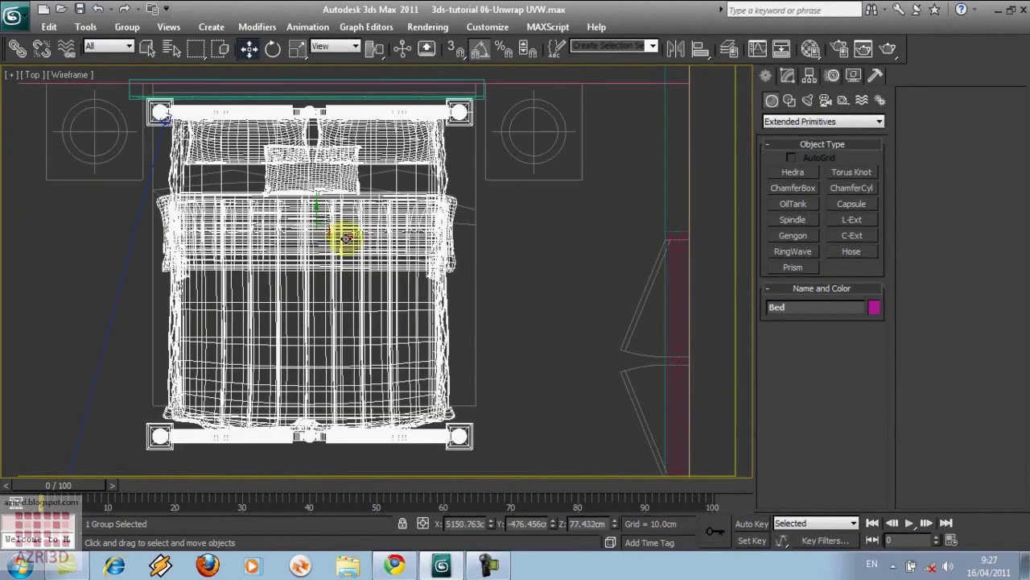
{"action": "key", "text": "f"}
{"action": "key", "text": "c"}
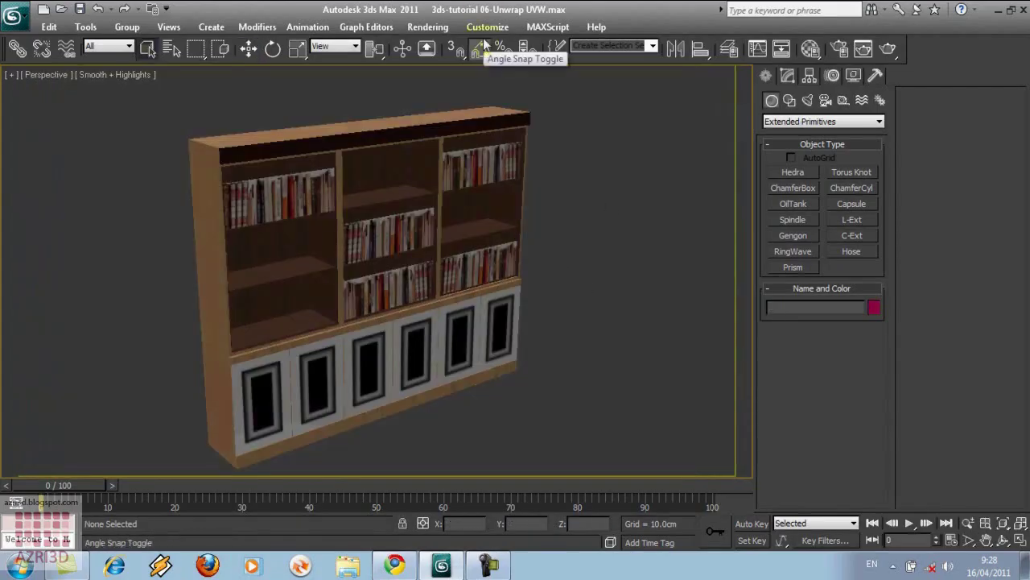
Select the bookcase's book rows, top trim and doors, and link the seven objects to the cabinet body as their parent.
{"action": "left_click", "coordinate": [481, 47]}
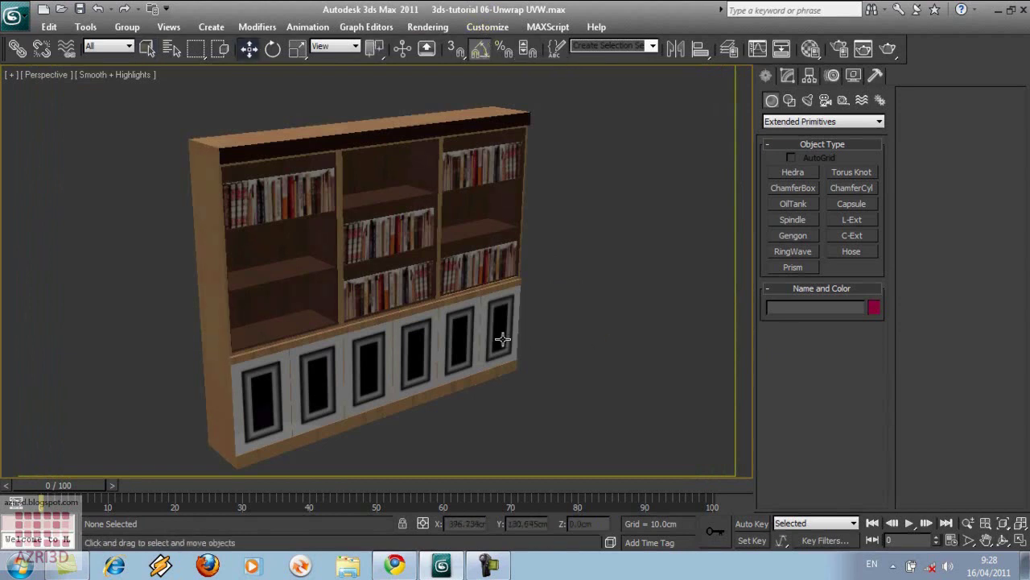
{"action": "key", "text": "w"}
{"action": "left_click", "coordinate": [405, 325]}
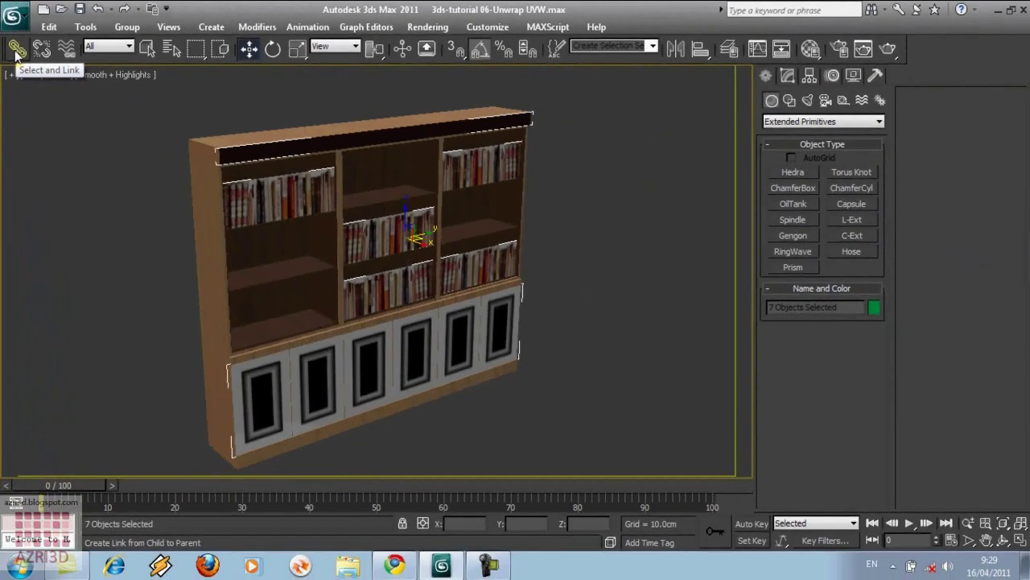
{"action": "left_click", "coordinate": [42, 125]}
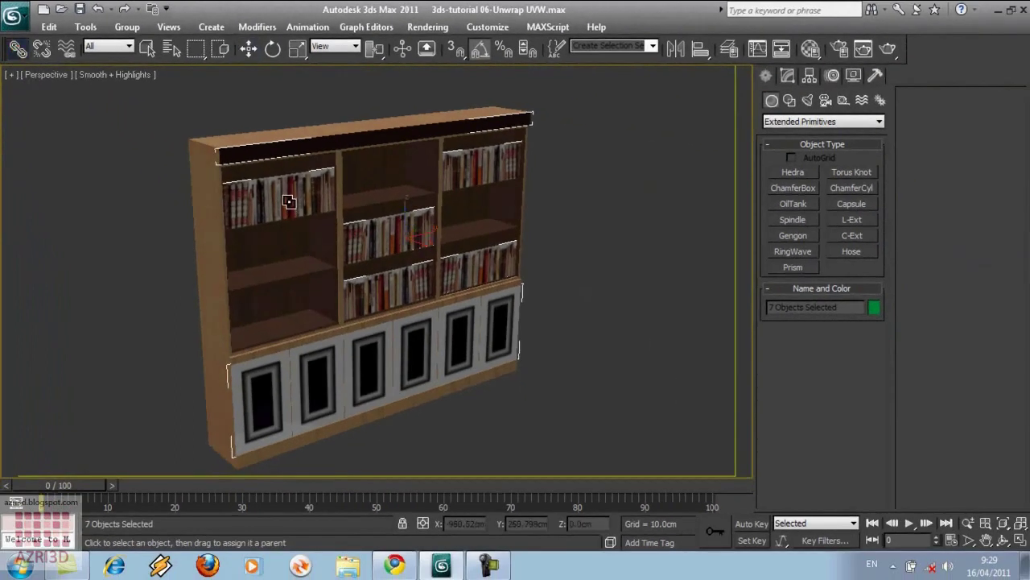
{"action": "left_click_drag", "start_coordinate": [290, 196], "coordinate": [276, 271]}
{"action": "left_click", "coordinate": [576, 202]}
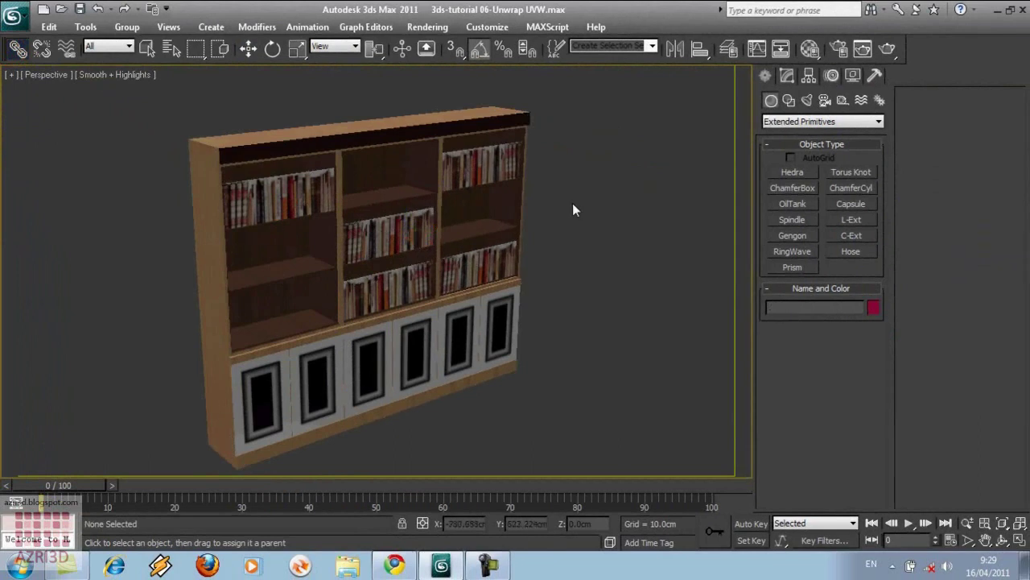
Try moving a row of books and the cabinet doors independently of the bookcase body, undoing each move.
{"action": "left_click", "coordinate": [249, 49]}
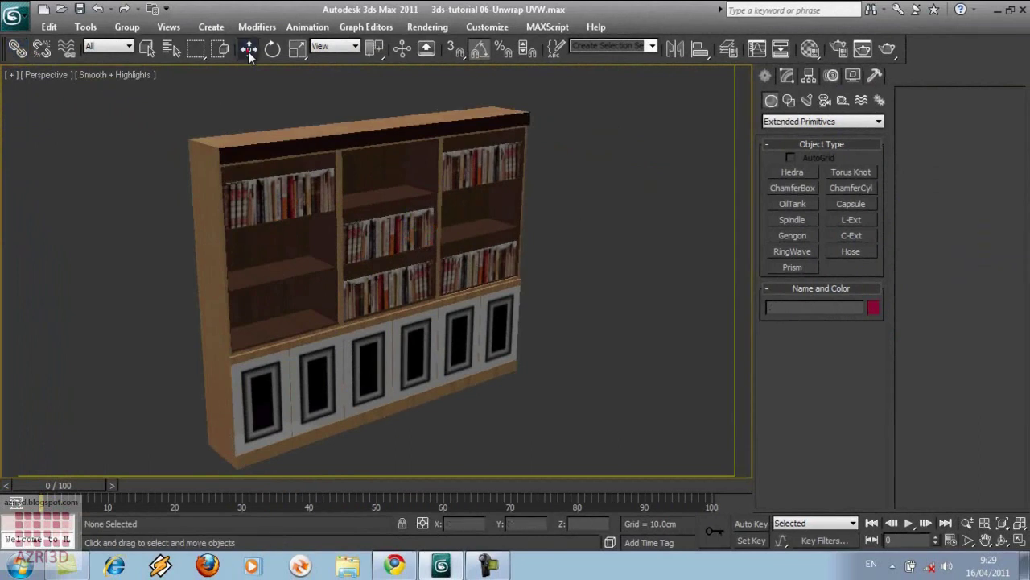
{"action": "left_click", "coordinate": [302, 190]}
{"action": "left_click_drag", "start_coordinate": [315, 205], "coordinate": [339, 206]}
{"action": "key", "text": "ctrl+z"}
{"action": "left_click", "coordinate": [465, 354]}
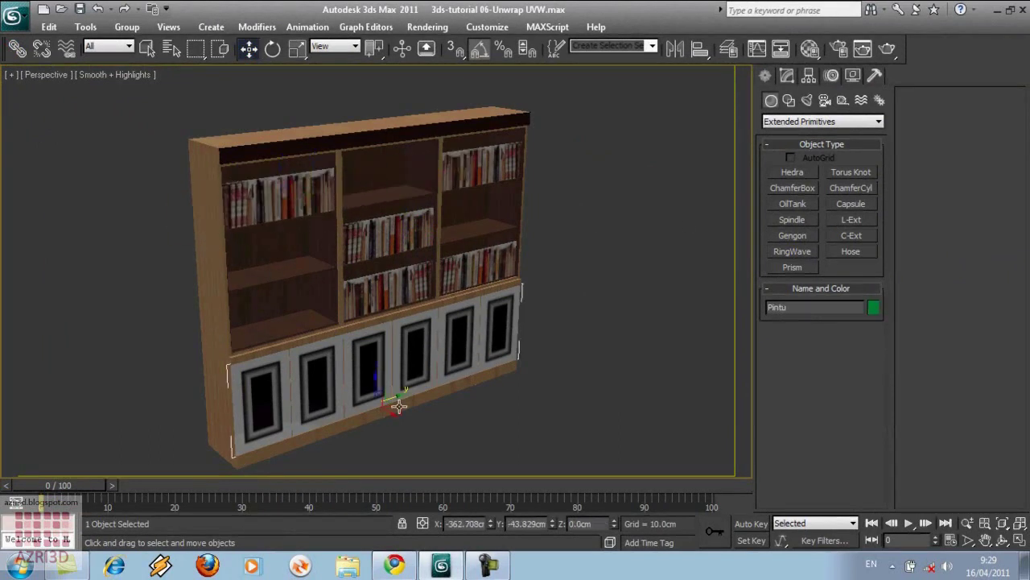
{"action": "left_click_drag", "start_coordinate": [397, 405], "coordinate": [412, 351]}
{"action": "key", "text": "ctrl+z"}
Move the cabinet body together with its linked parts and position the bookcase along the room's side wall.
{"action": "left_click", "coordinate": [485, 265]}
{"action": "left_click", "coordinate": [211, 267]}
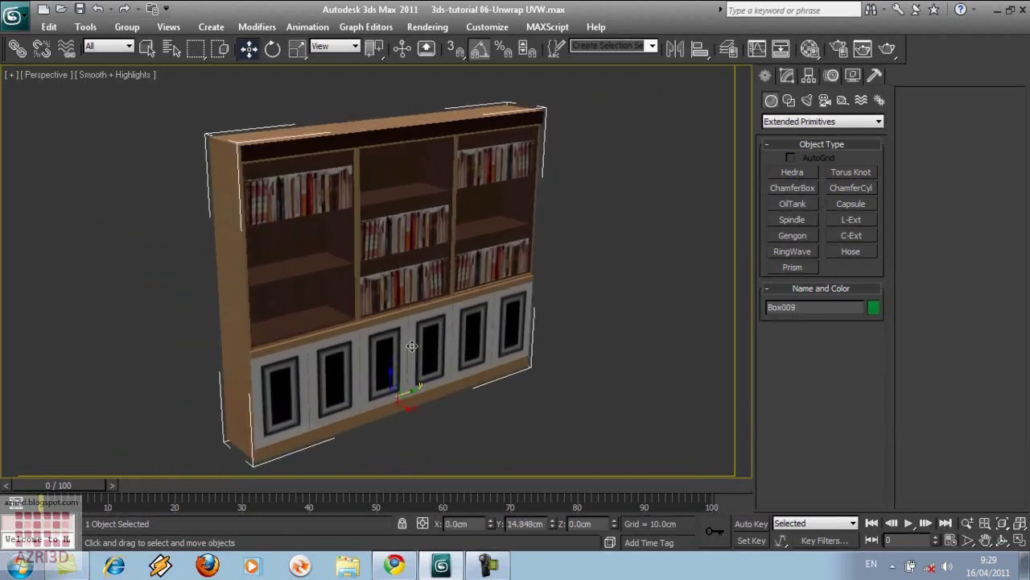
{"action": "left_click_drag", "start_coordinate": [409, 409], "coordinate": [393, 394]}
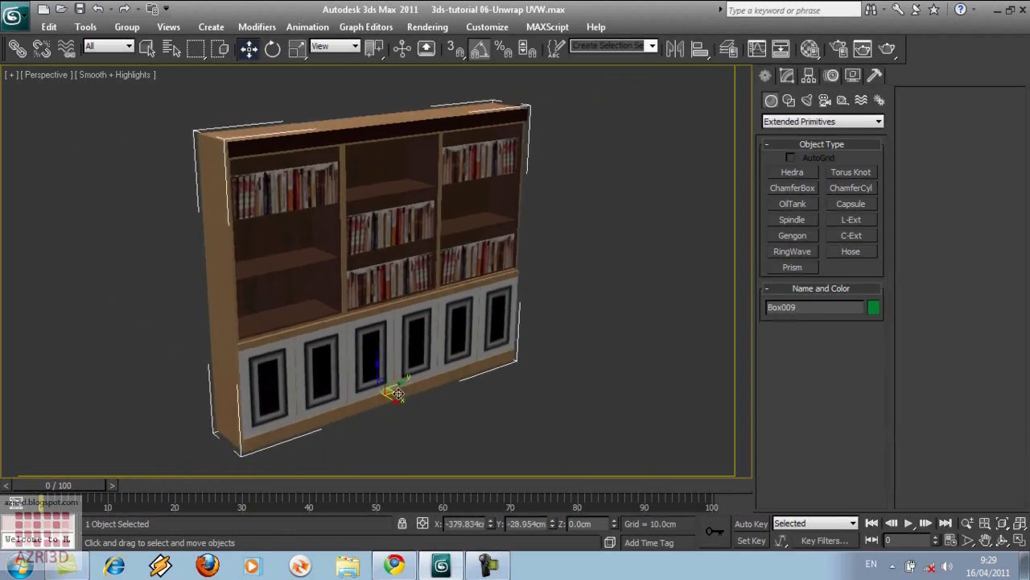
{"action": "key", "text": "t"}
{"action": "scroll", "coordinate": [389, 259], "scroll_direction": "down", "scroll_amount": 3}
{"action": "left_click_drag", "start_coordinate": [388, 260], "coordinate": [424, 298]}
{"action": "scroll", "coordinate": [402, 265], "scroll_direction": "up", "scroll_amount": 3}
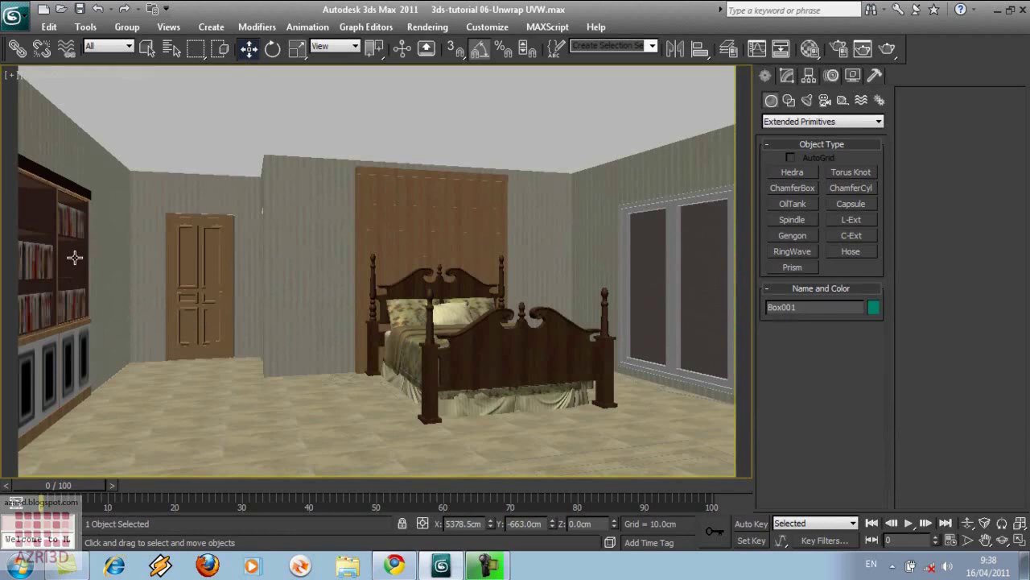
Select the Bed group in the room and save only that selection as a separate file with Save Selected.
{"action": "left_click", "coordinate": [76, 219]}
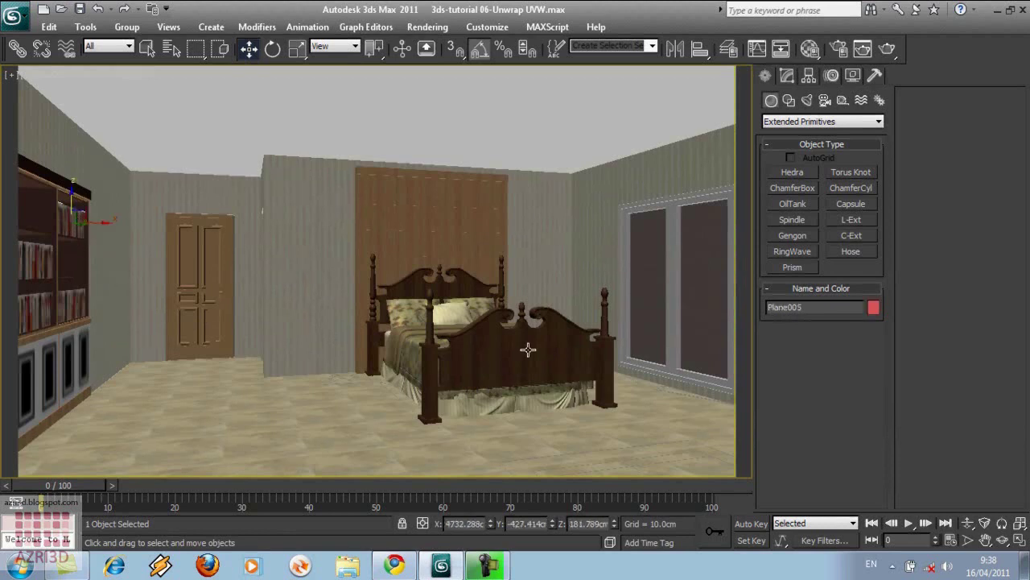
{"action": "left_click", "coordinate": [528, 350]}
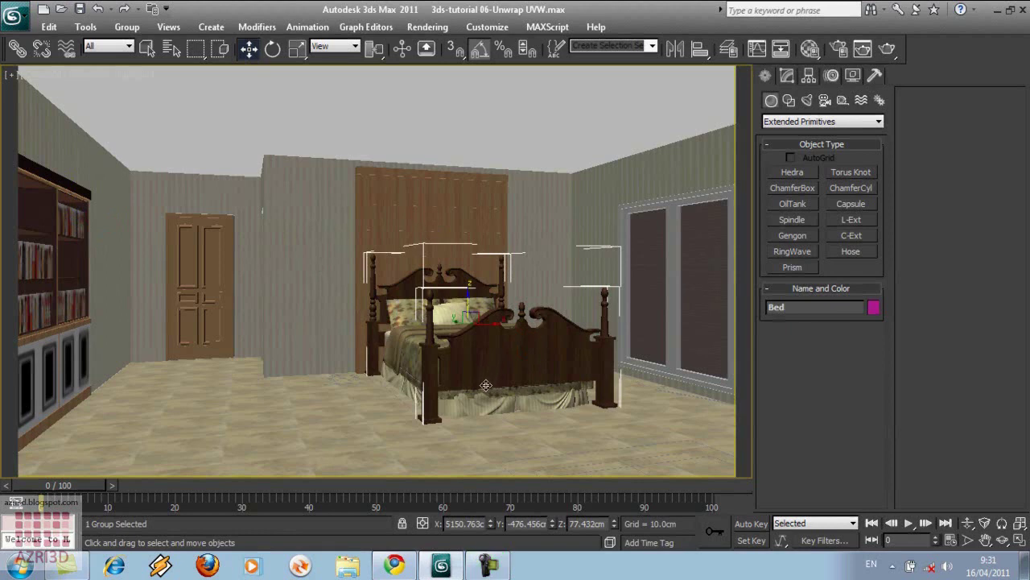
{"action": "left_click", "coordinate": [14, 15]}
{"action": "mouse_move", "coordinate": [66, 195]}
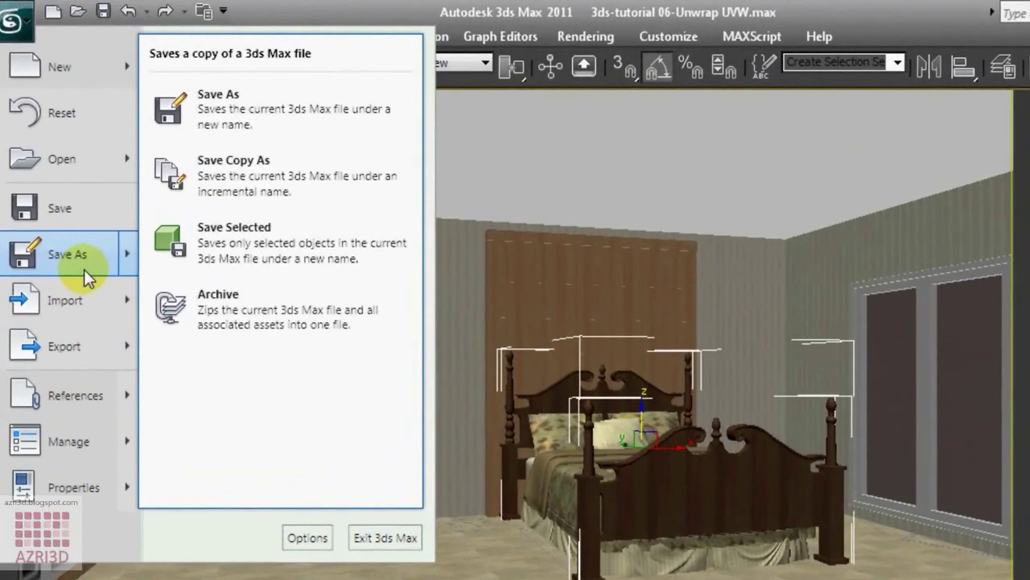
{"action": "left_click", "coordinate": [233, 256]}
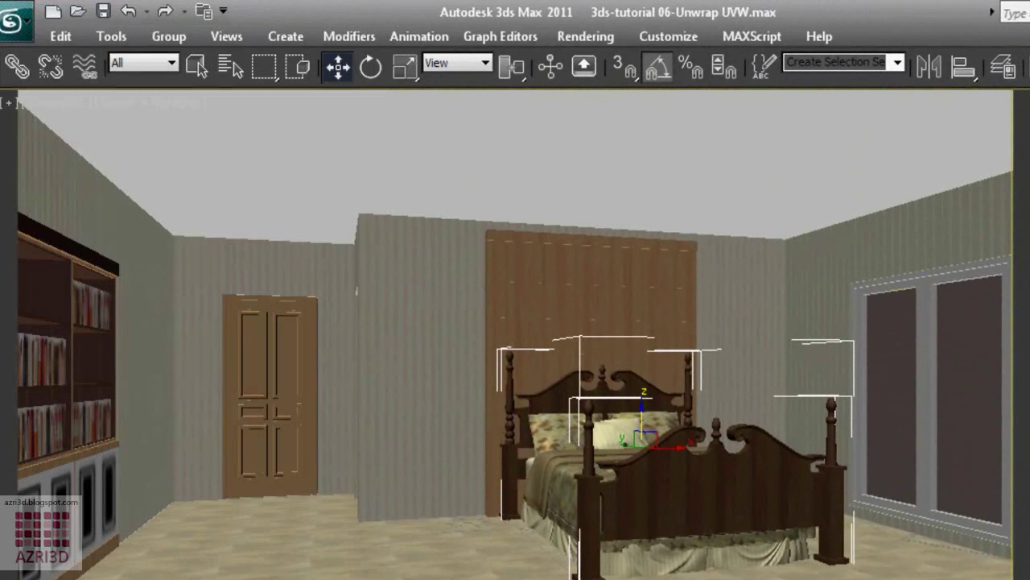
Check the Archive save option, and open 3ds-tutorial 06-Unwrap UVW.zip in WinRAR to examine the packed scene file and asset folders.
{"action": "left_click", "coordinate": [922, 292]}
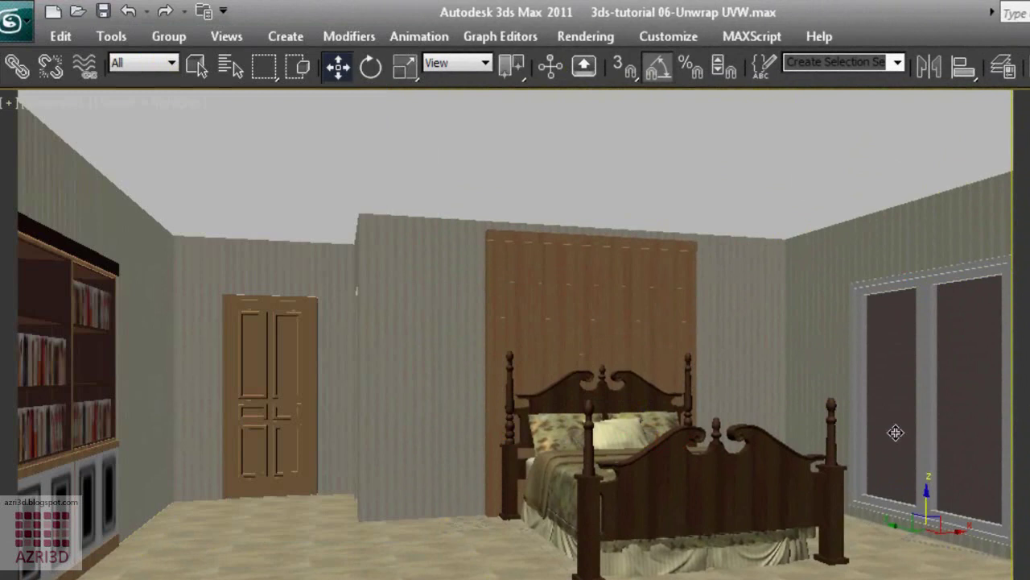
{"action": "left_click", "coordinate": [29, 29]}
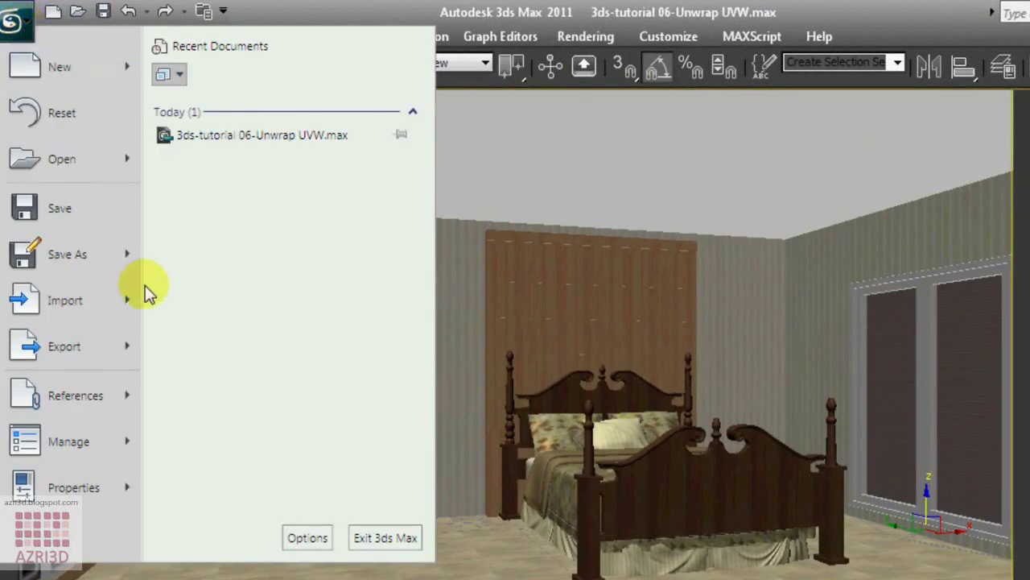
{"action": "mouse_move", "coordinate": [132, 259]}
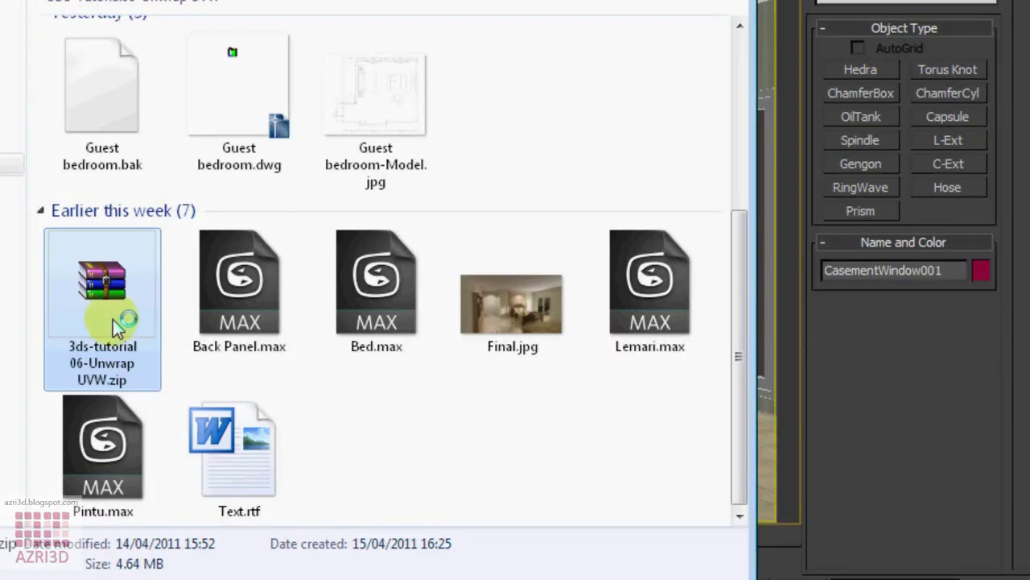
{"action": "double_click", "coordinate": [112, 319]}
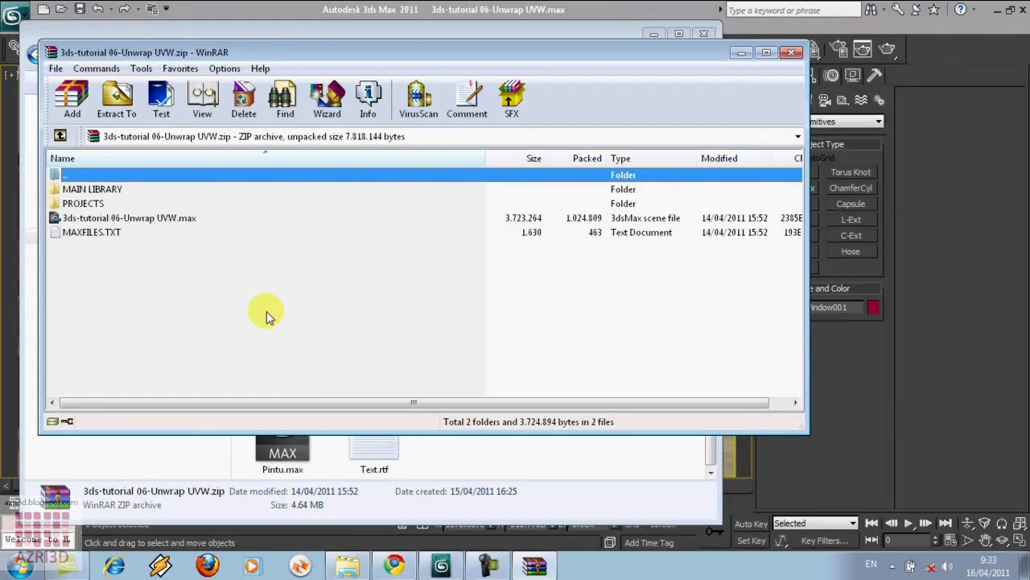
{"action": "left_click", "coordinate": [163, 221]}
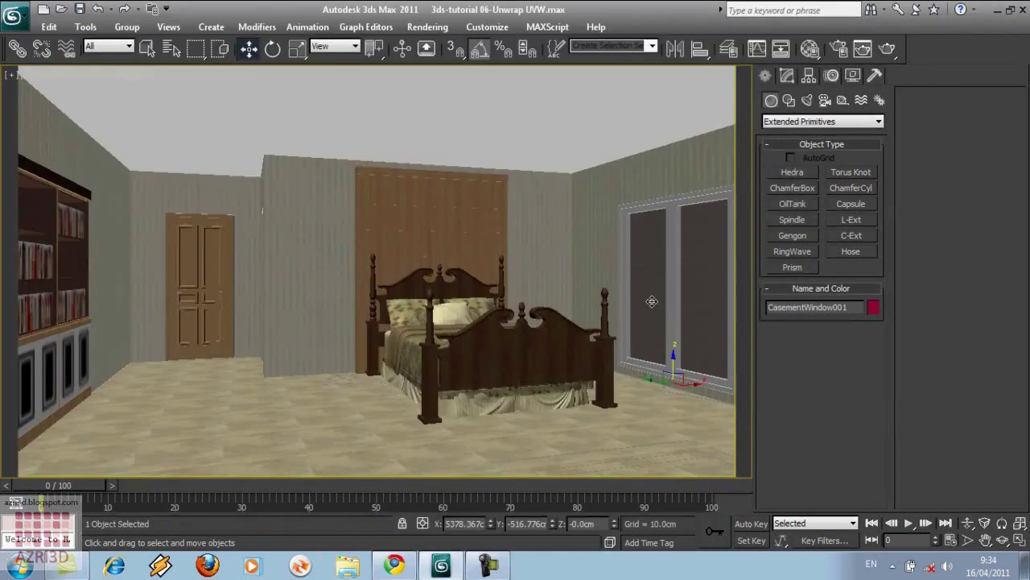